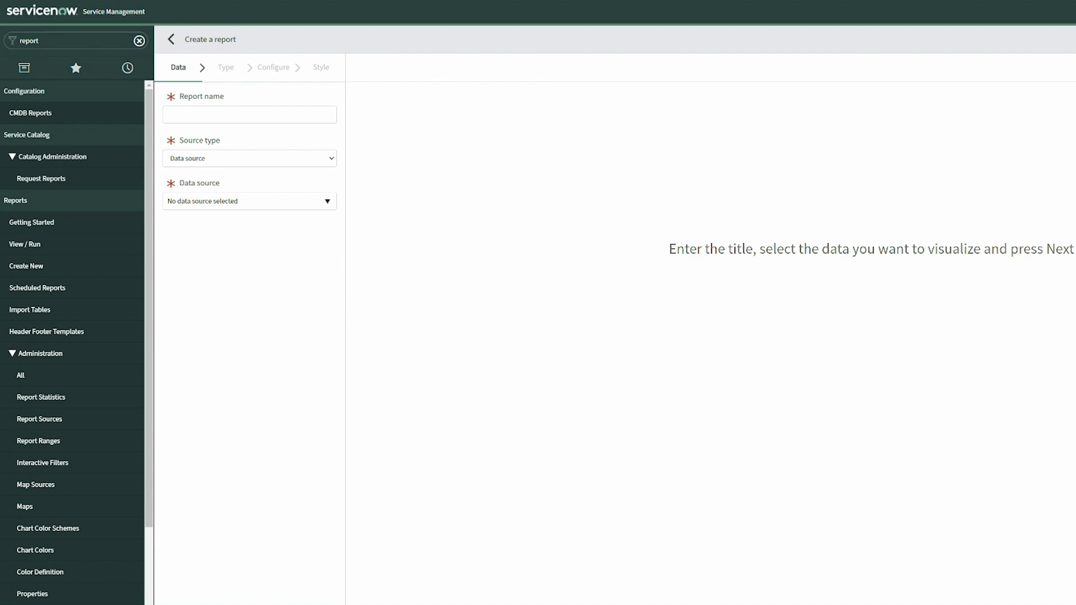
Name the report "Incidents with longest resolve time" and set its source type to Table.
click(276, 112)
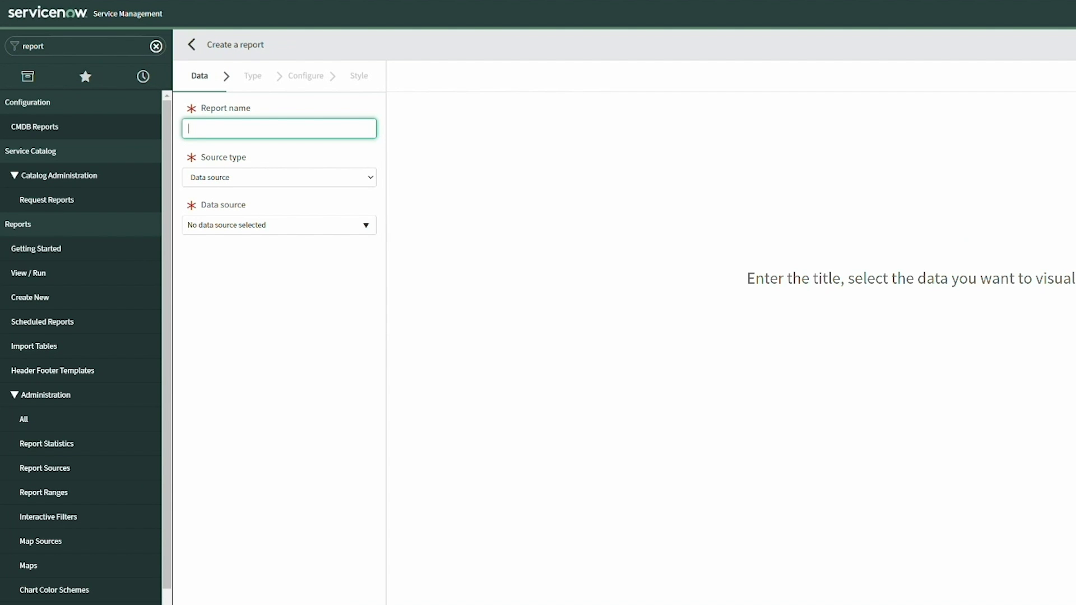
text(Incidents with longe)
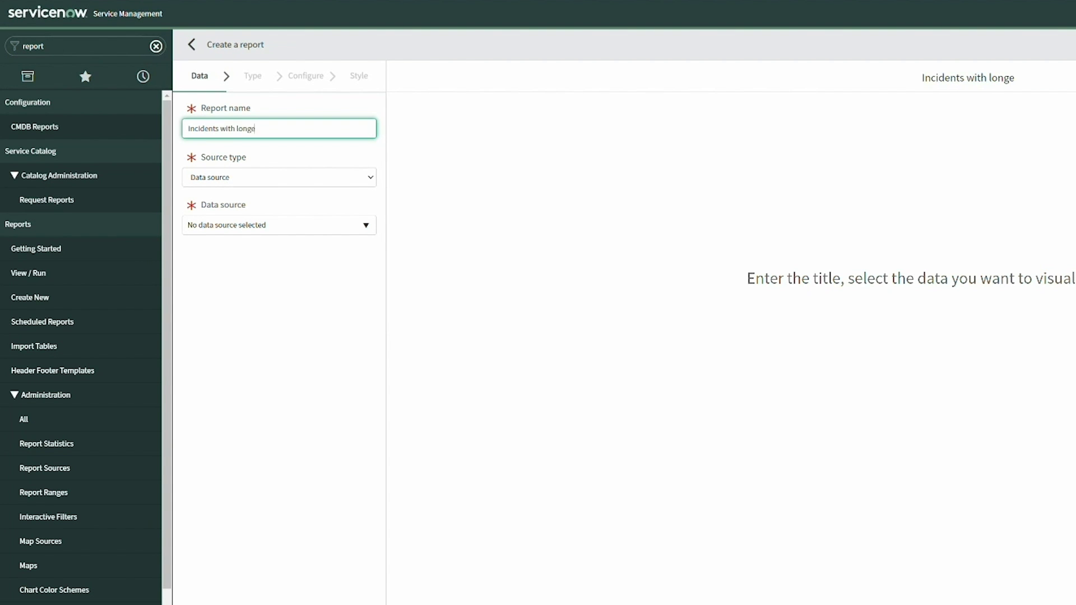
text(st resolve time)
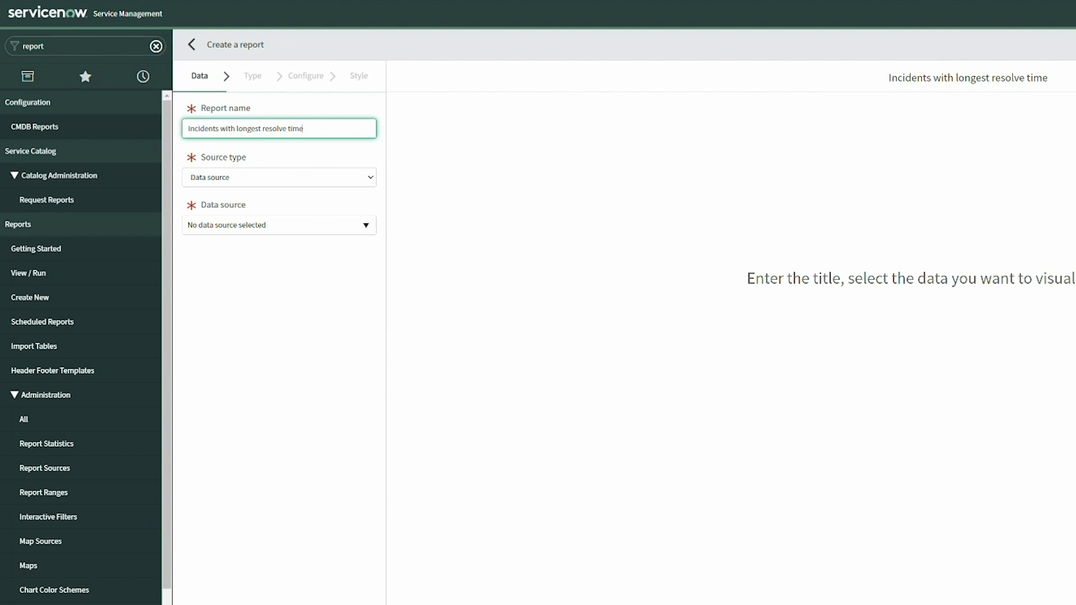
click(266, 177)
click(266, 202)
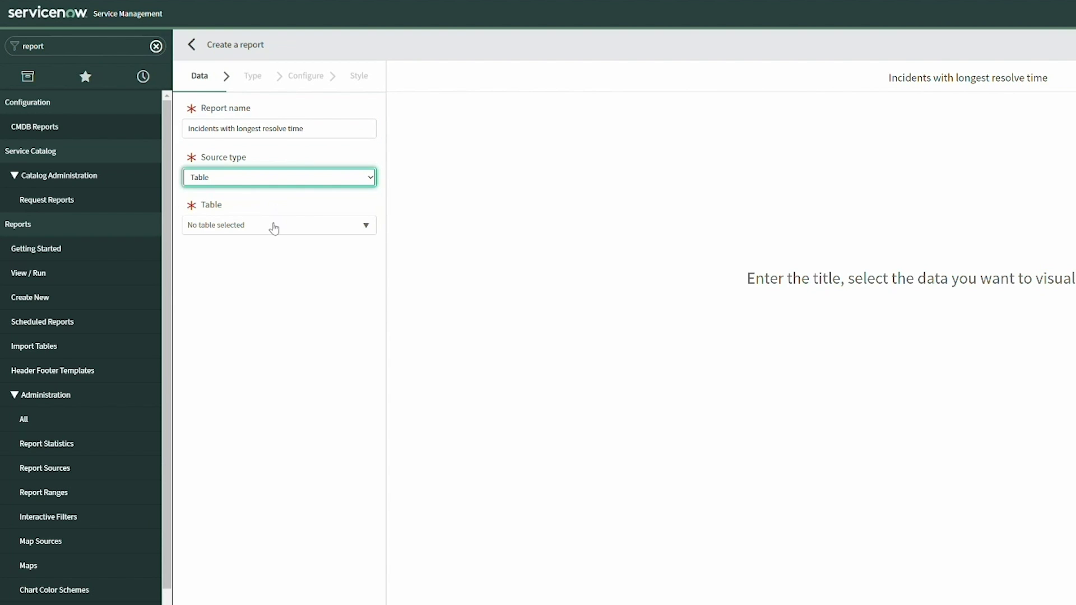
Search the table choices and set the report's table to Metric [metric_instance].
click(272, 226)
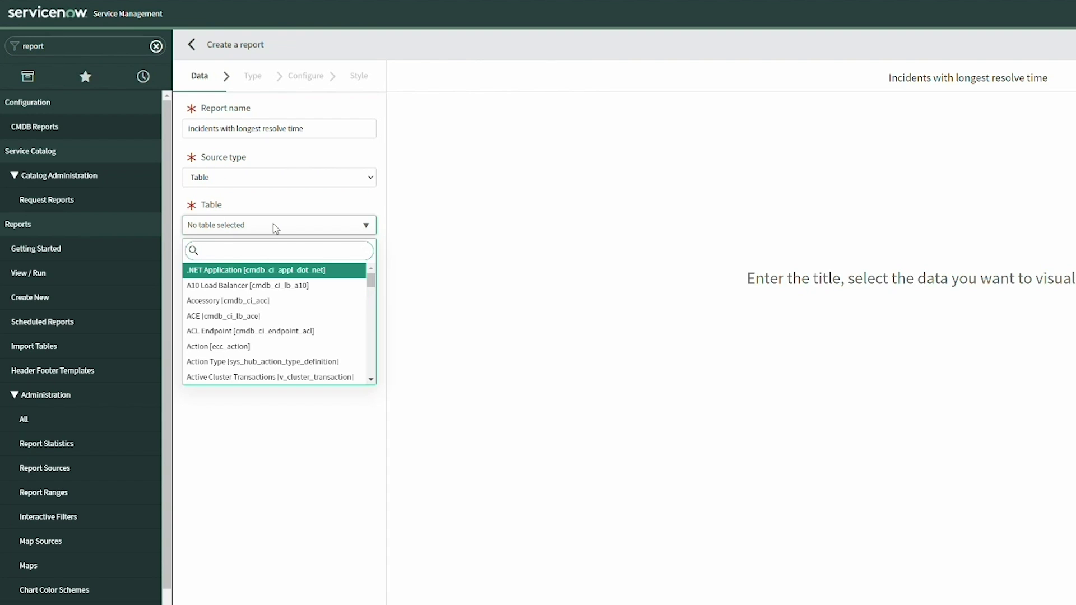
text(incident)
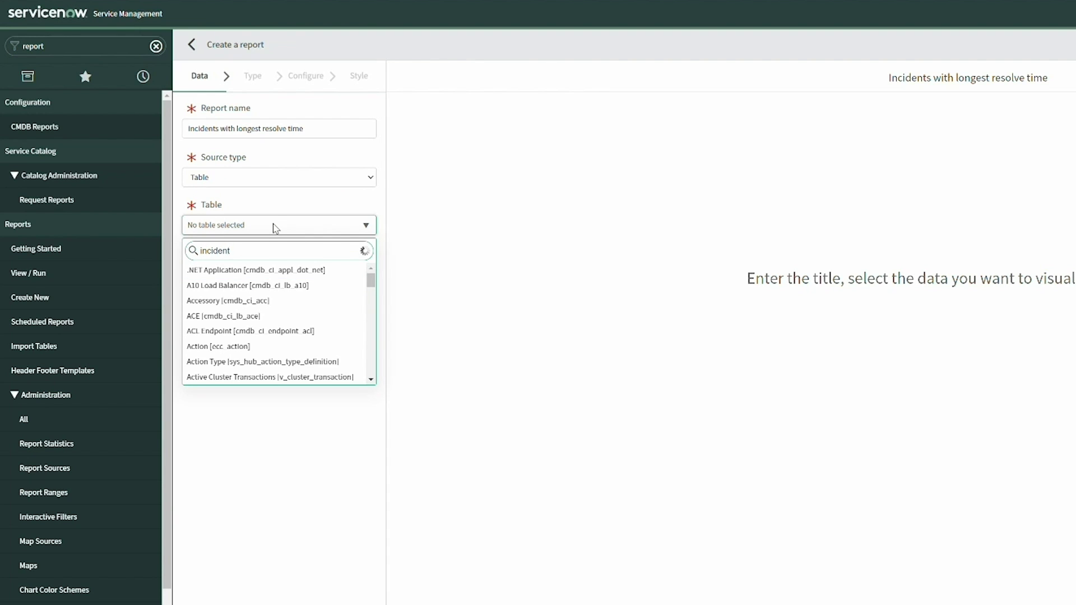
key(BackSpace)
key(BackSpace)
key(BackSpace)
key(BackSpace)
key(BackSpace)
key(BackSpace)
key(BackSpace)
key(BackSpace)
text(metric_instance)
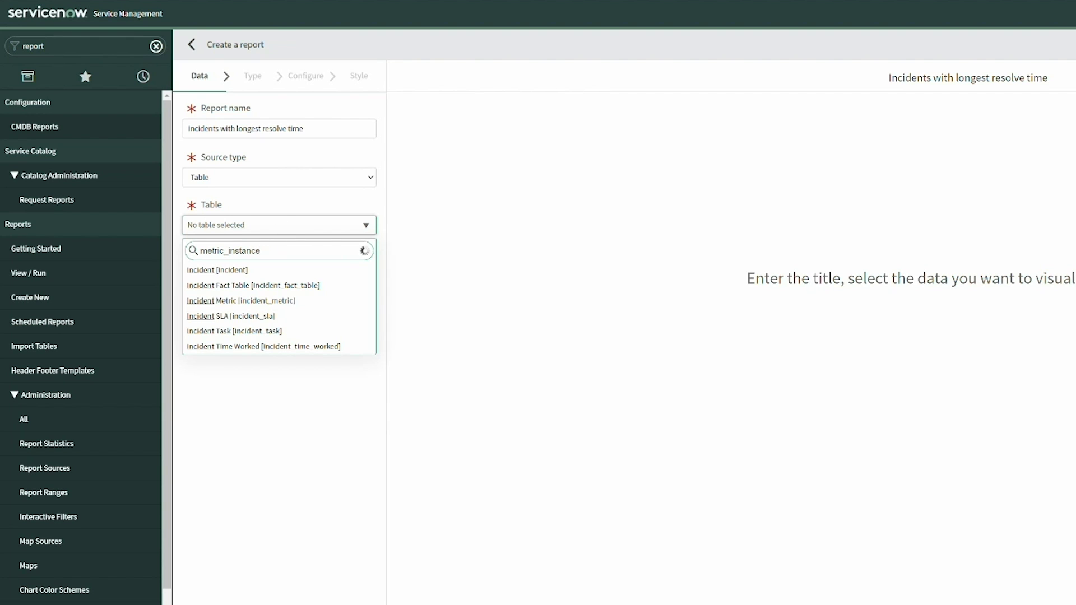
click(274, 271)
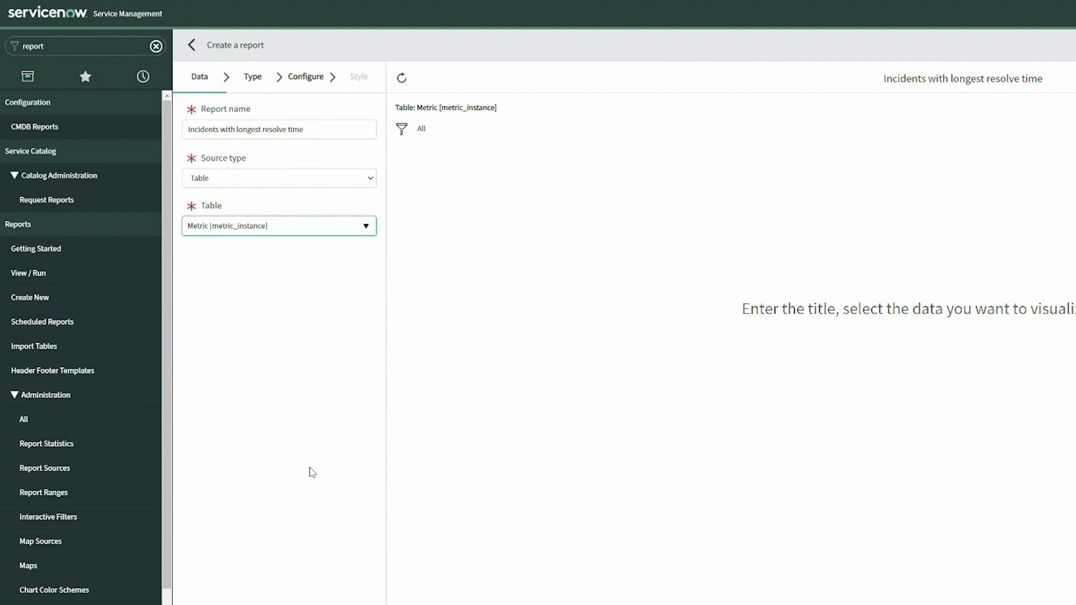
Choose the basic Bar visualization as the report type and proceed to its configuration.
click(208, 590)
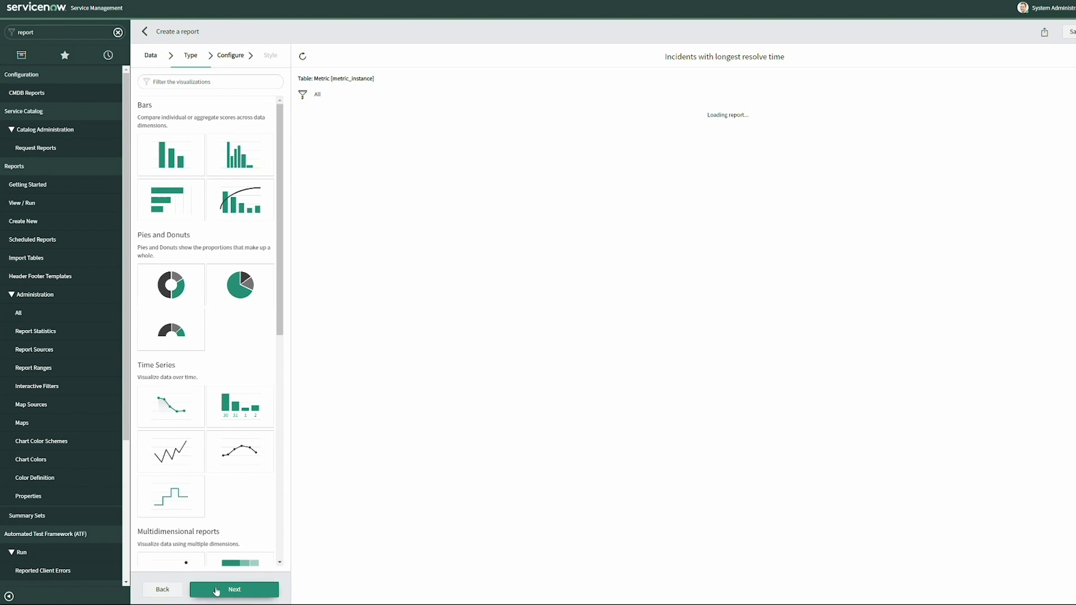
click(183, 170)
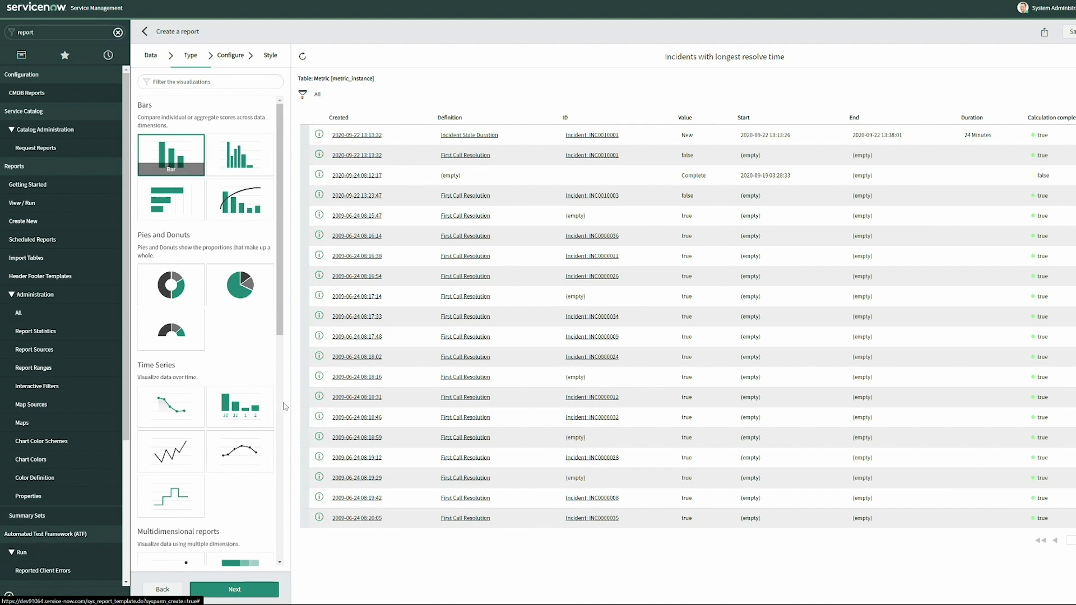
click(236, 590)
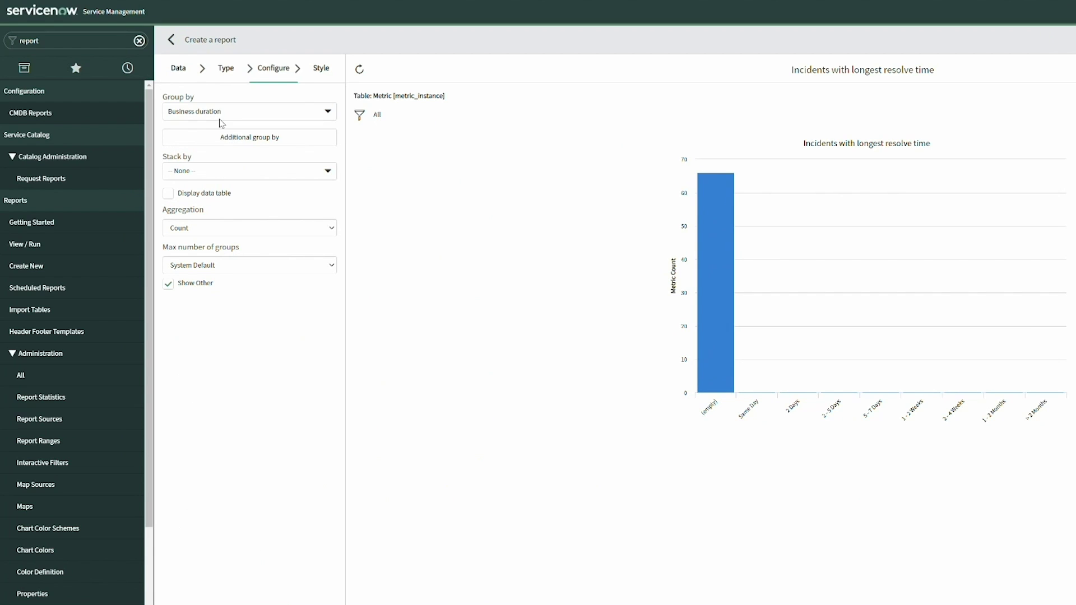
Group the bar chart by ID, aggregate it by the Sum of Duration, and proceed to the style settings.
click(246, 111)
scroll(292, 207, down, 3)
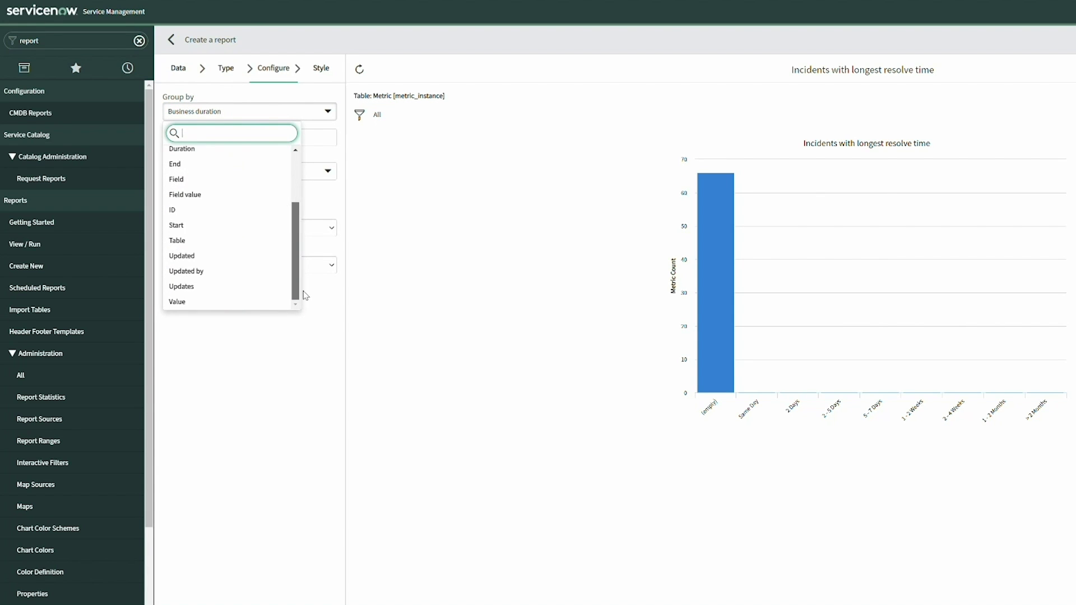
click(205, 216)
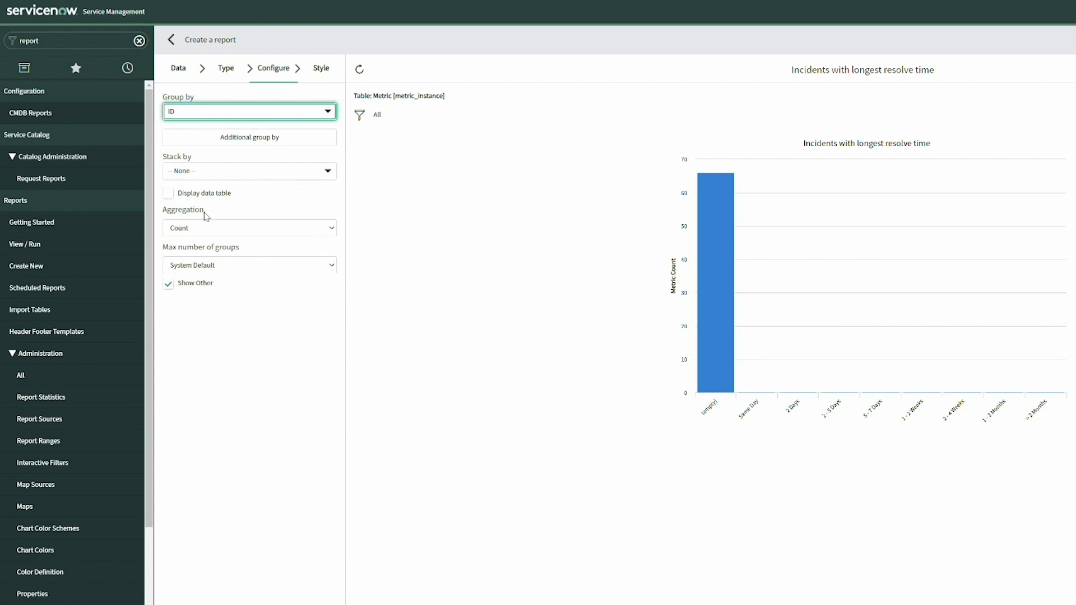
click(238, 228)
click(239, 260)
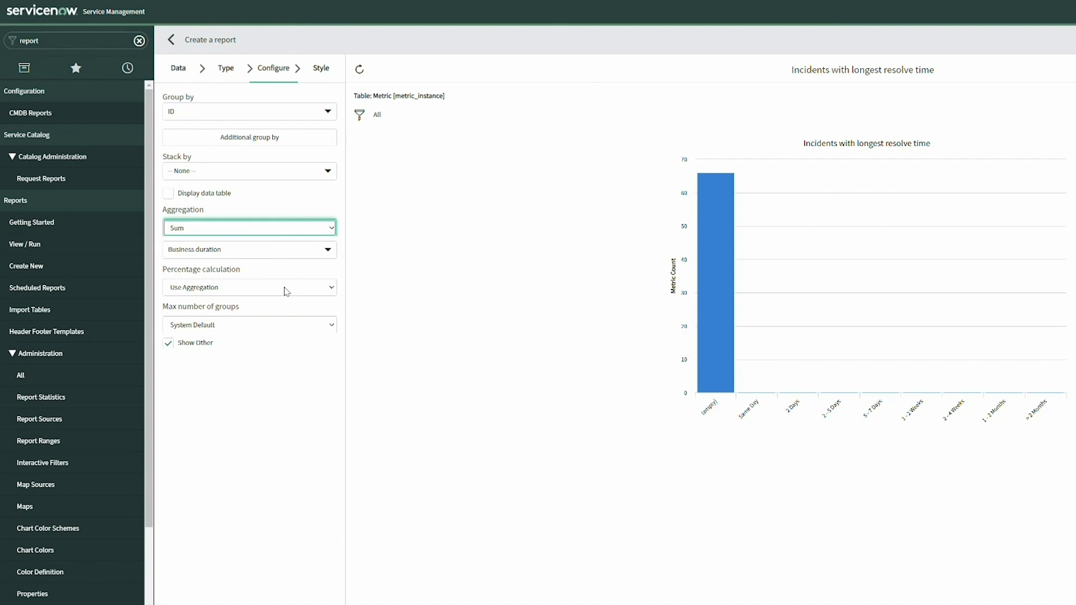
click(242, 249)
click(238, 322)
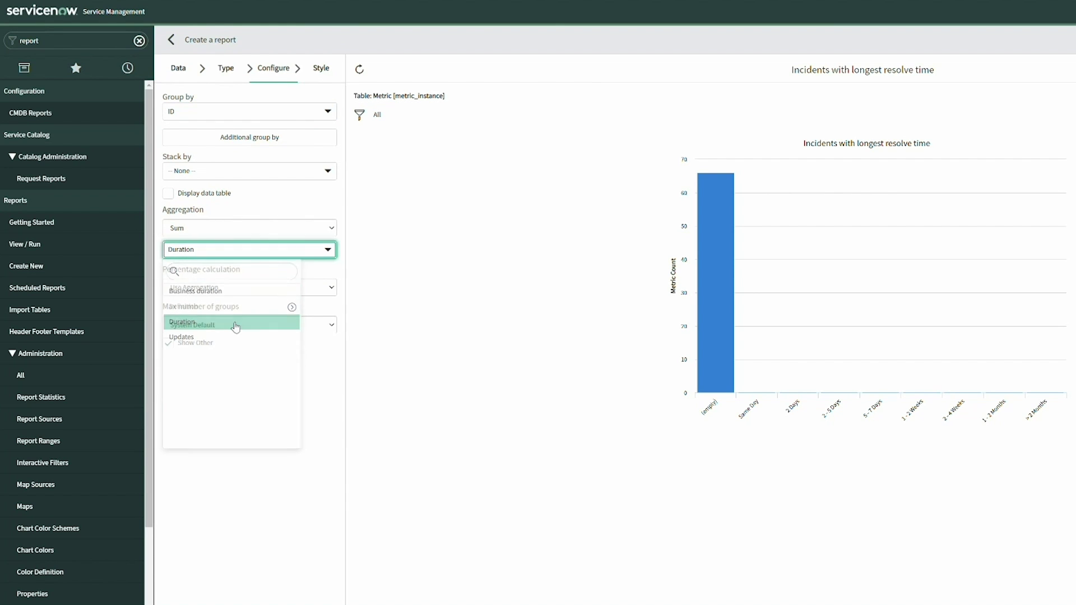
click(242, 592)
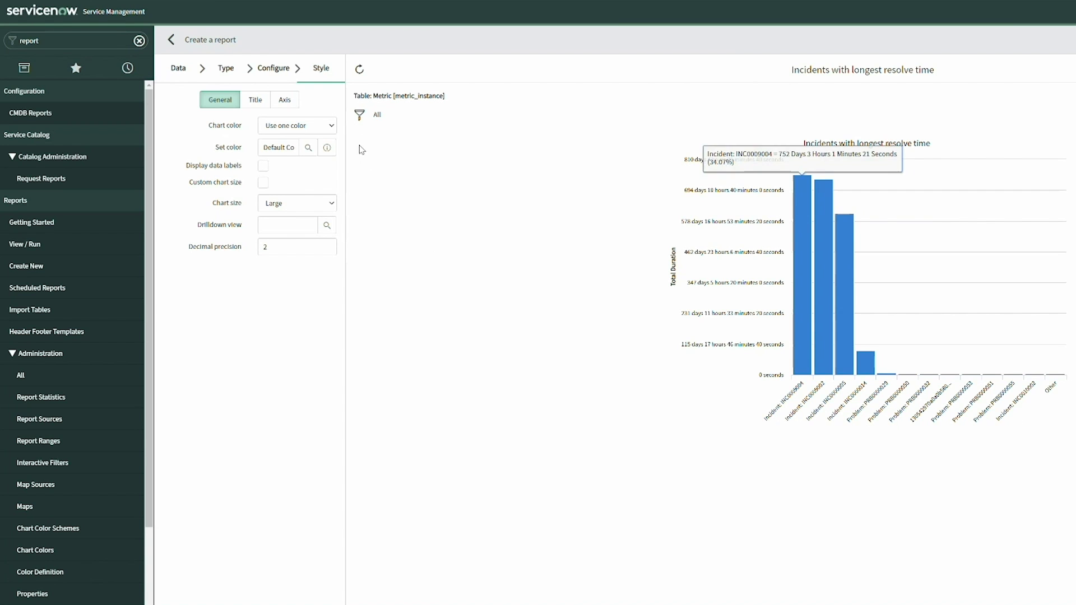
Filter the report with the condition Definition.Table is Incident and run it.
click(360, 116)
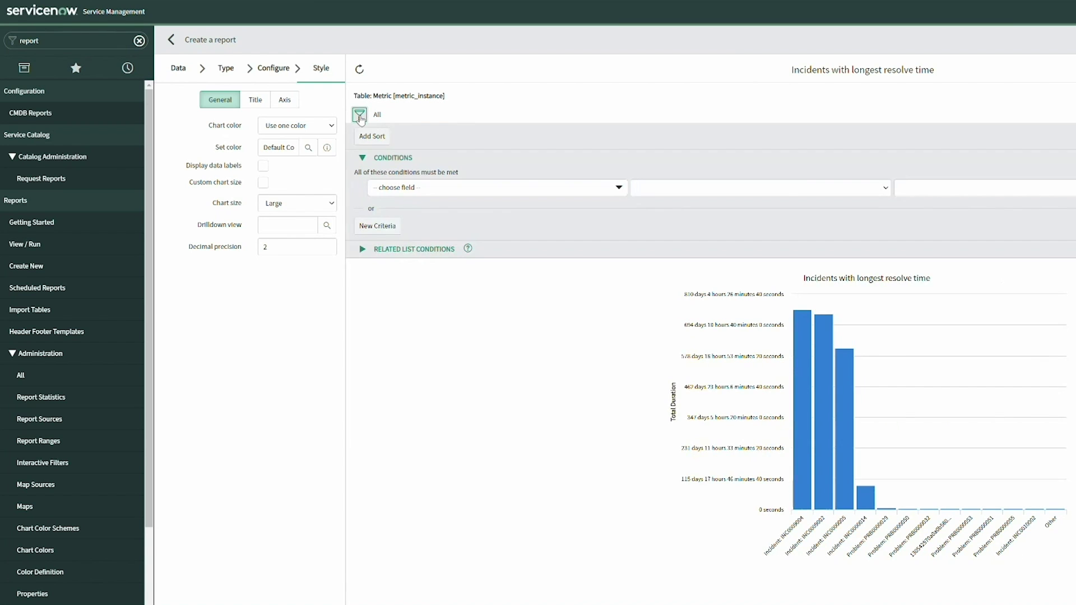
click(510, 193)
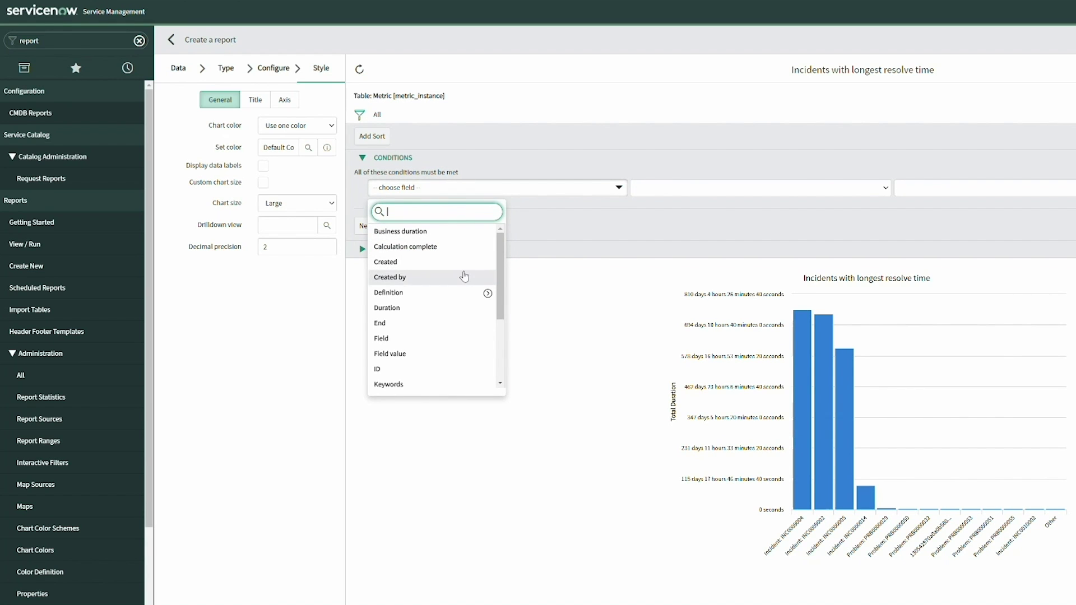
scroll(464, 277, down, 2)
click(426, 235)
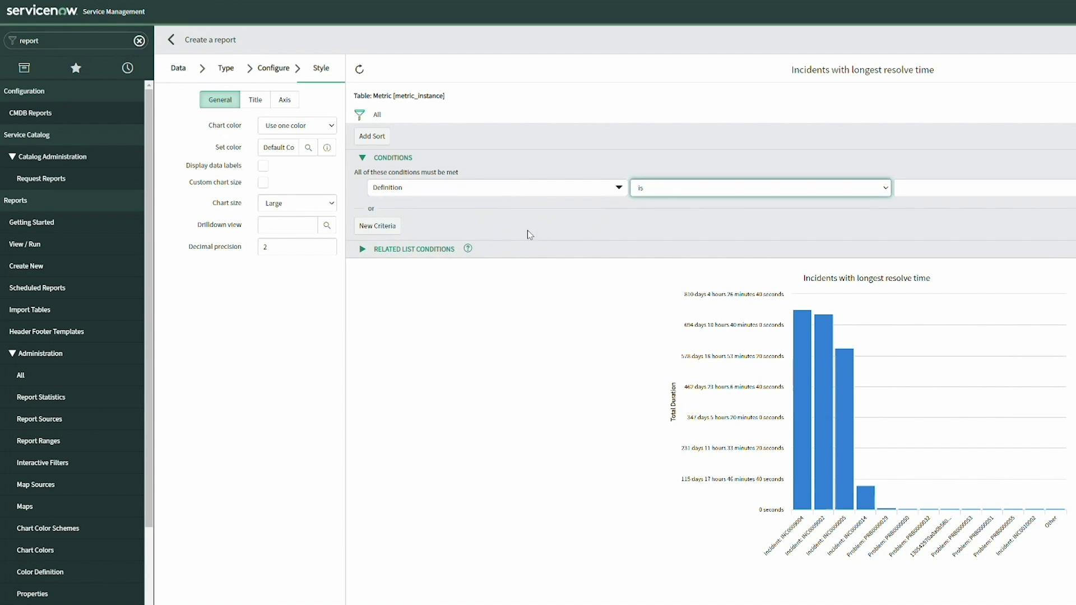
click(555, 188)
click(487, 292)
scroll(563, 298, down, 5)
click(541, 297)
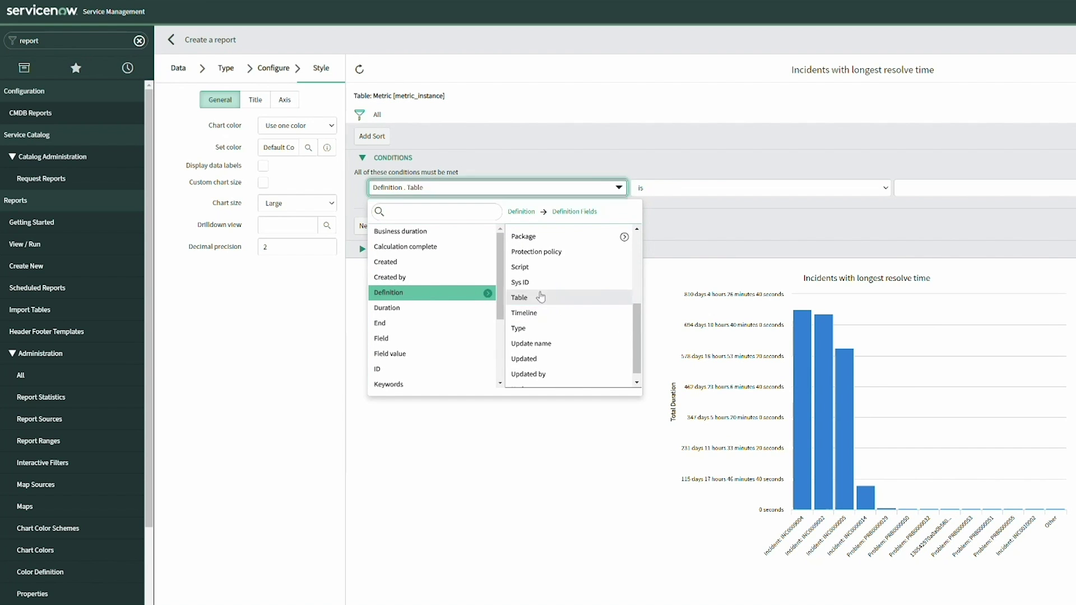
click(919, 188)
text(Incident)
click(1034, 59)
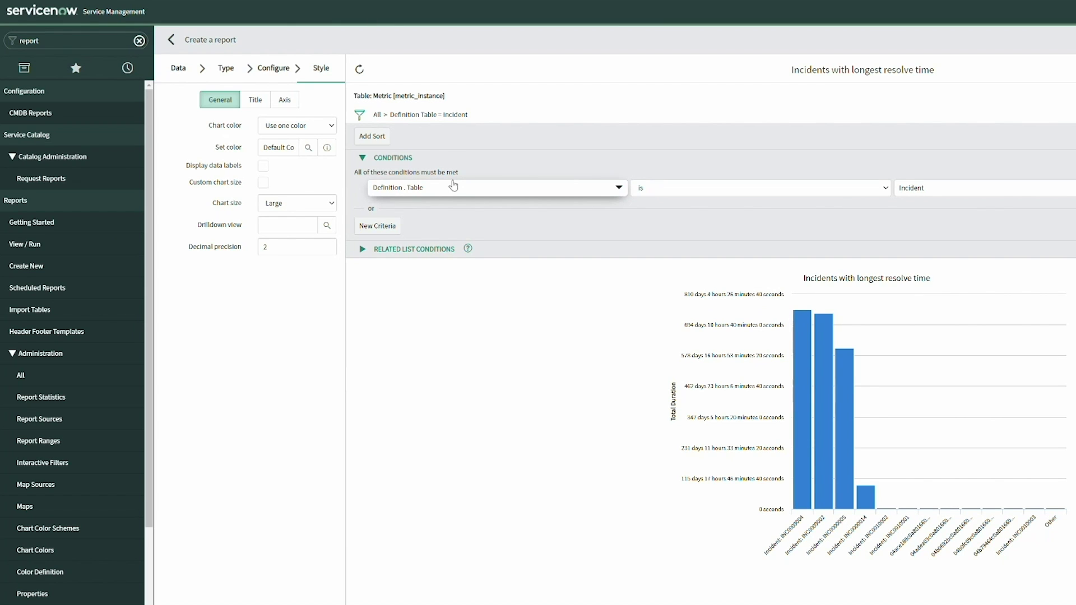
Add a second AND condition row to the report filter and look through its available fields.
click(1070, 188)
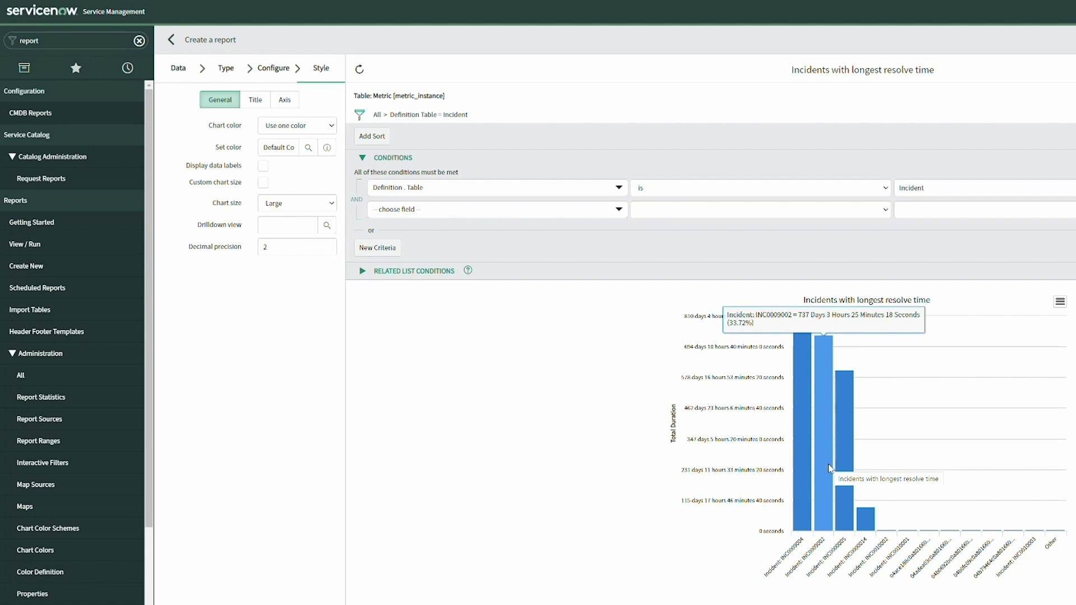
click(580, 211)
scroll(506, 295, down, 2)
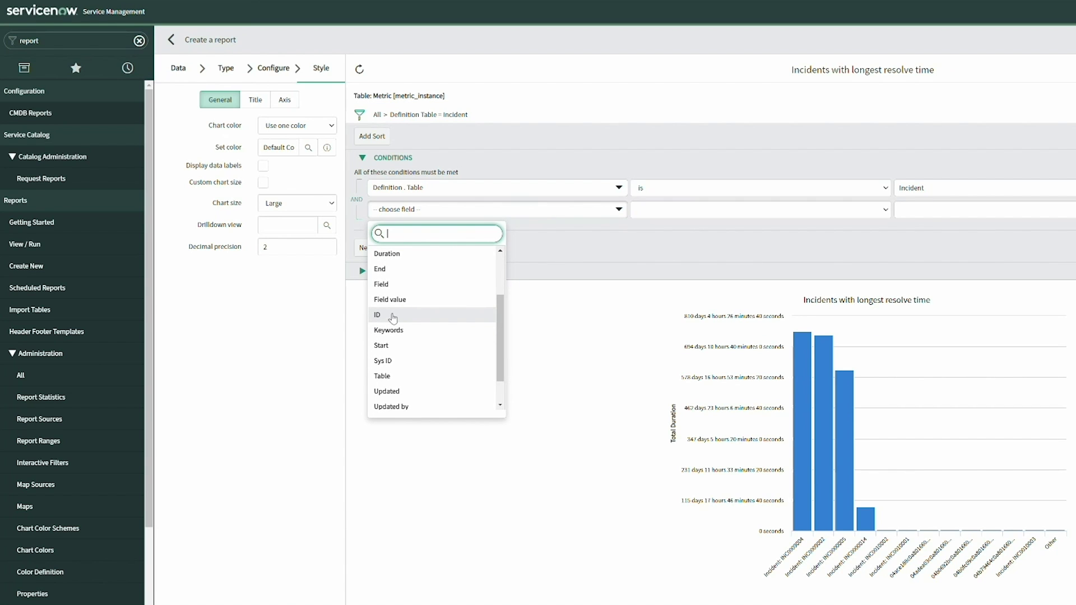
scroll(464, 325, up, 1)
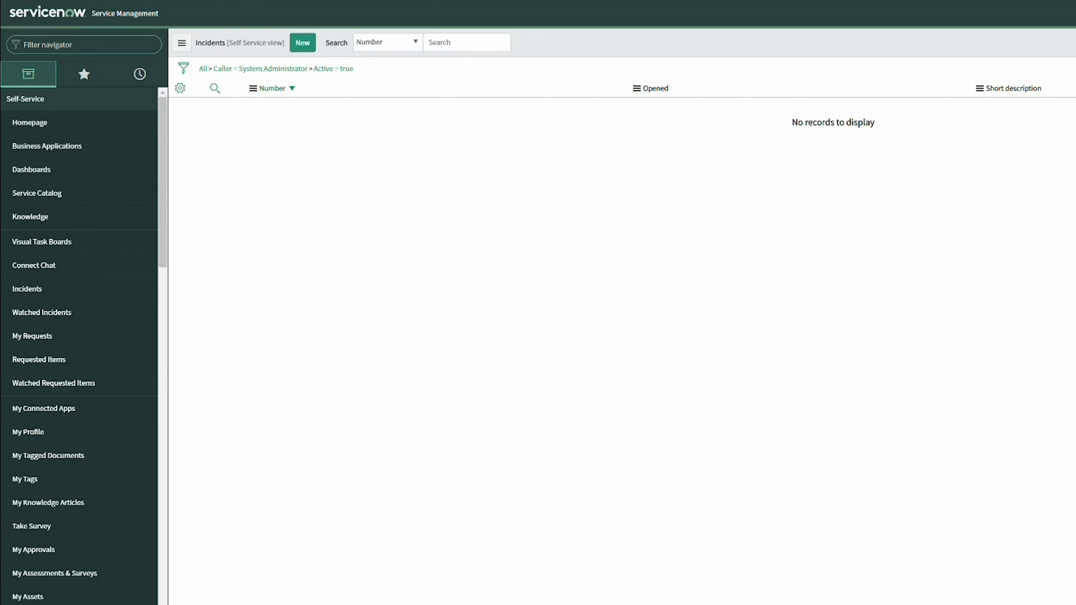
Find and open the Database Views list, and mark the incident_metric view.
text(database view)
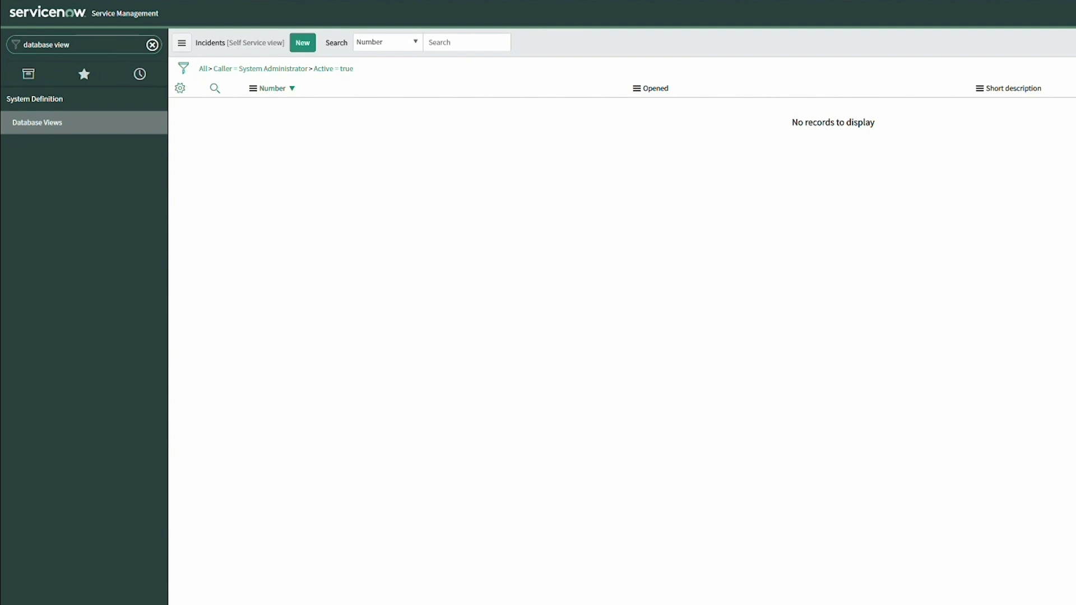
click(80, 130)
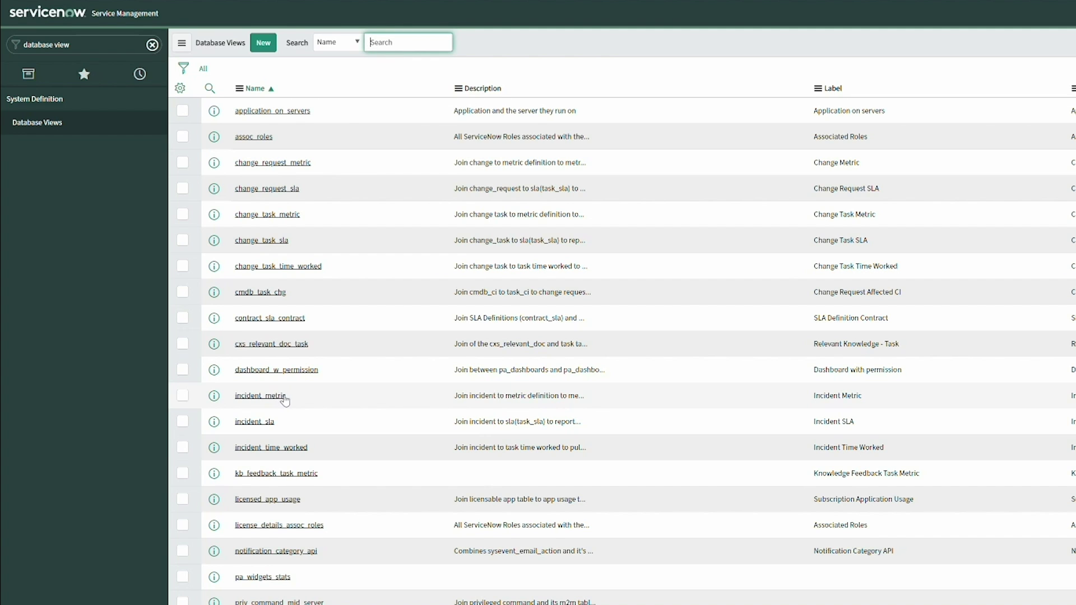
click(183, 396)
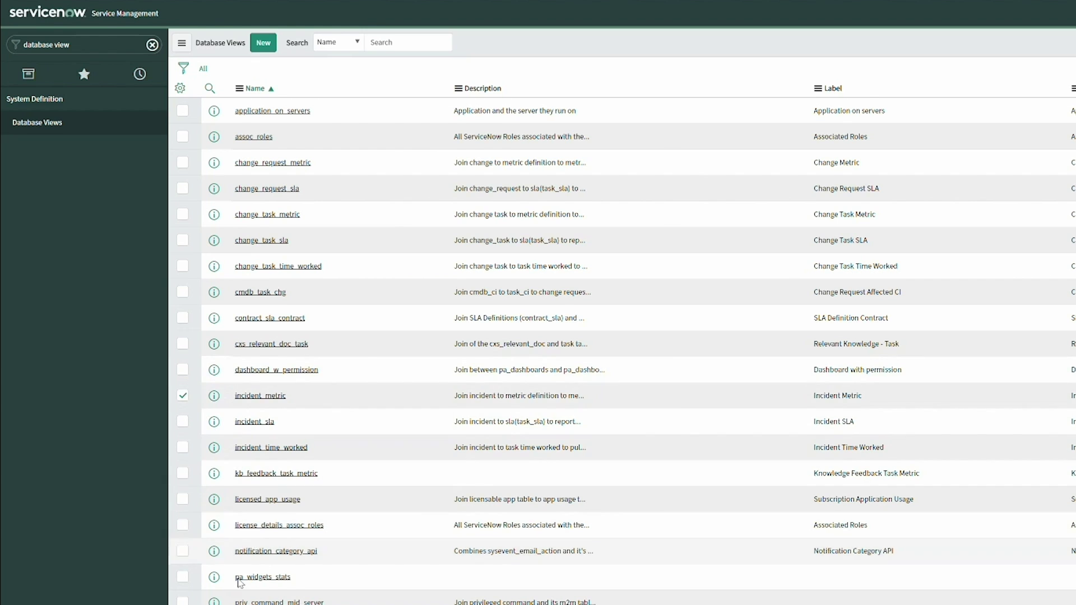
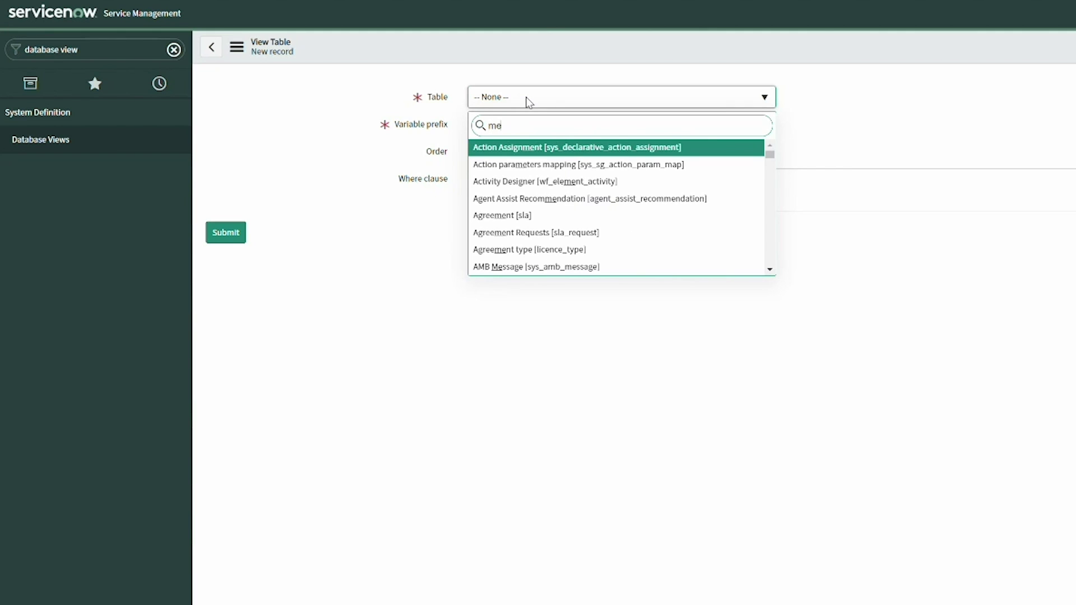
Set the new view table record to Metric Definition [metric_definition] with the variable prefix md.
text(tric_defi)
key(Down)
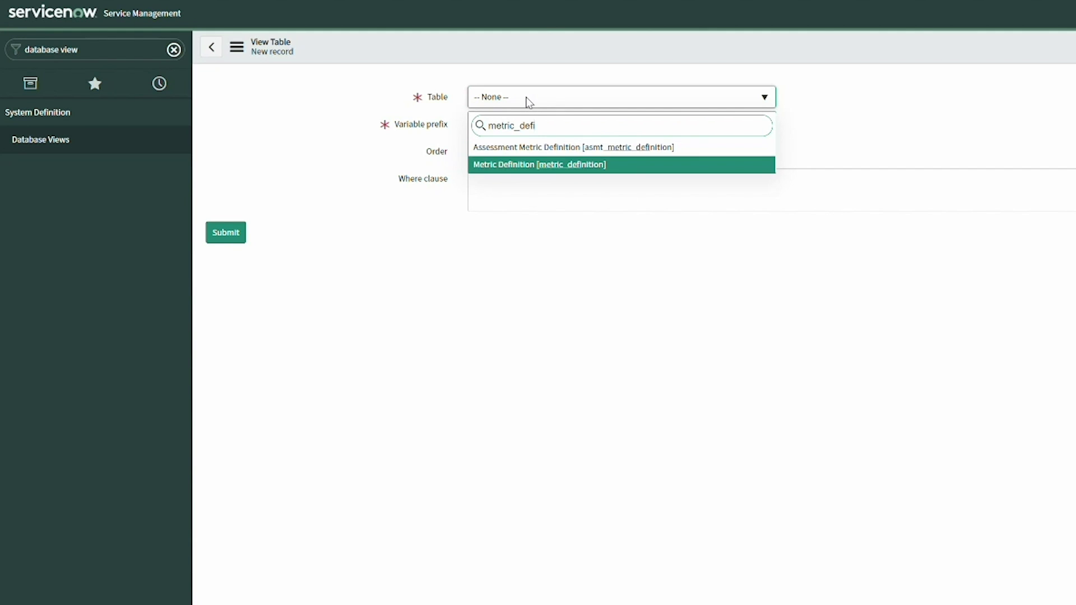
key(Tab)
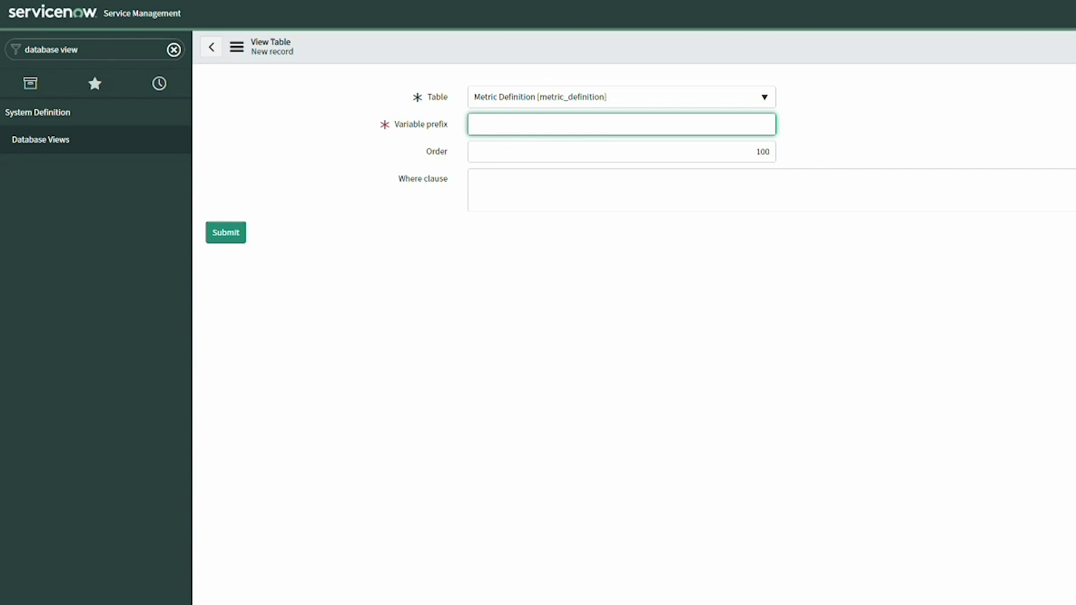
text(md)
Enter the where clause md_table = 'incident' for the metric definition view table and submit the record.
click(616, 189)
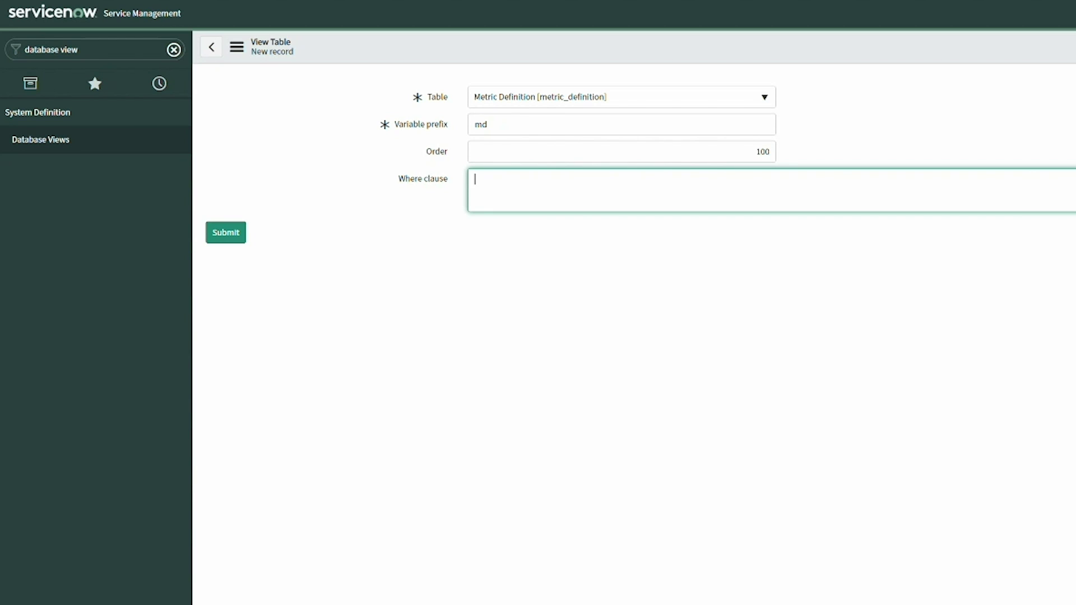
text(md_table = 'incident')
drag(492, 179, 474, 180)
click(420, 255)
drag(511, 179, 475, 179)
click(331, 228)
click(227, 239)
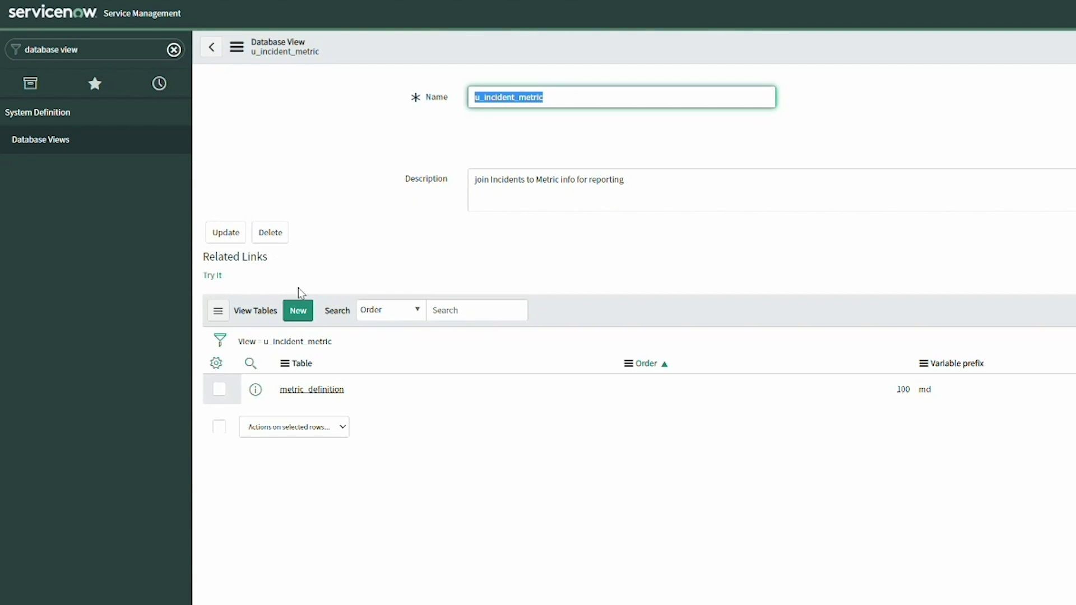
Start a new view table record for Metric [metric_instance] with the variable prefix mi.
click(298, 310)
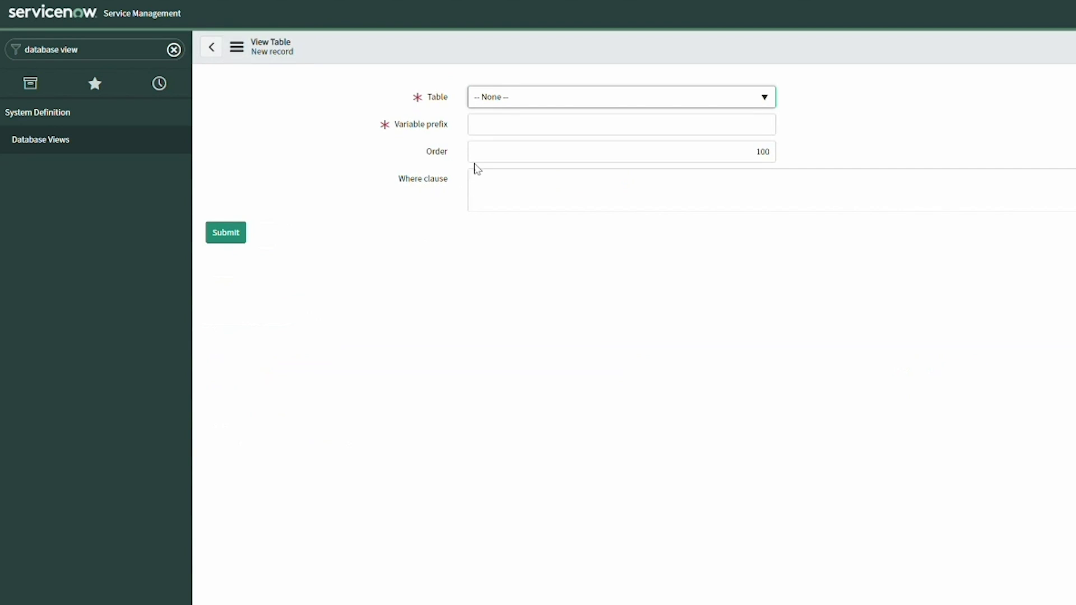
click(528, 99)
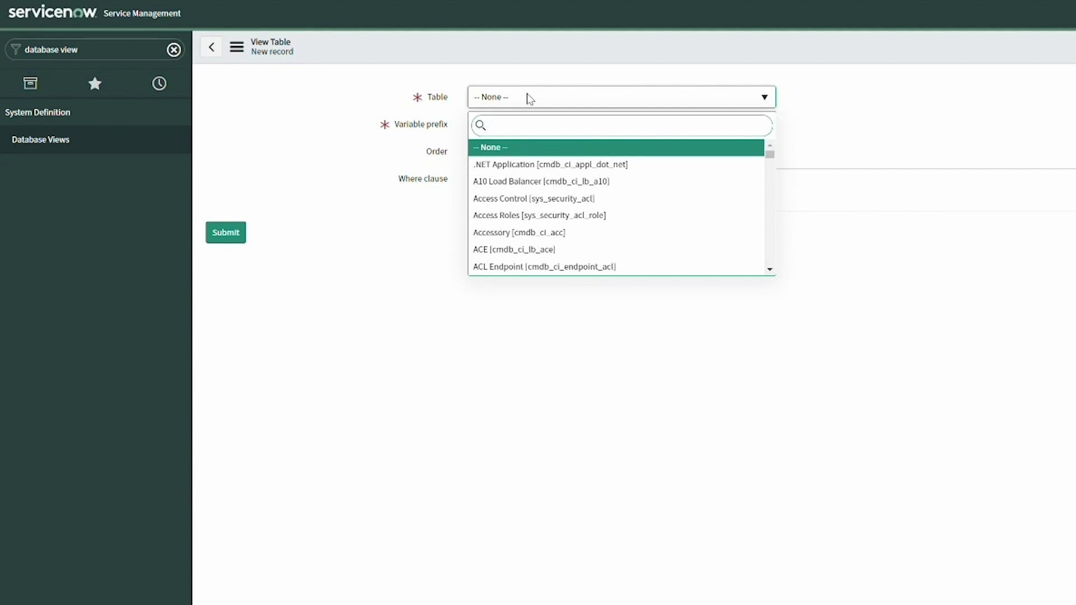
text(metric_insta)
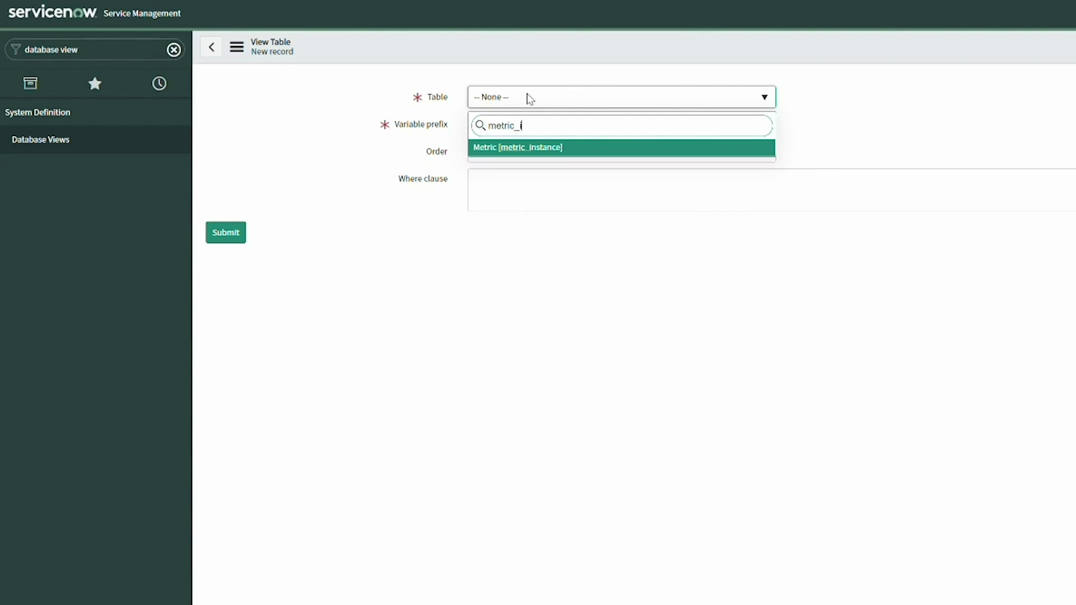
click(554, 149)
click(504, 124)
text(mi)
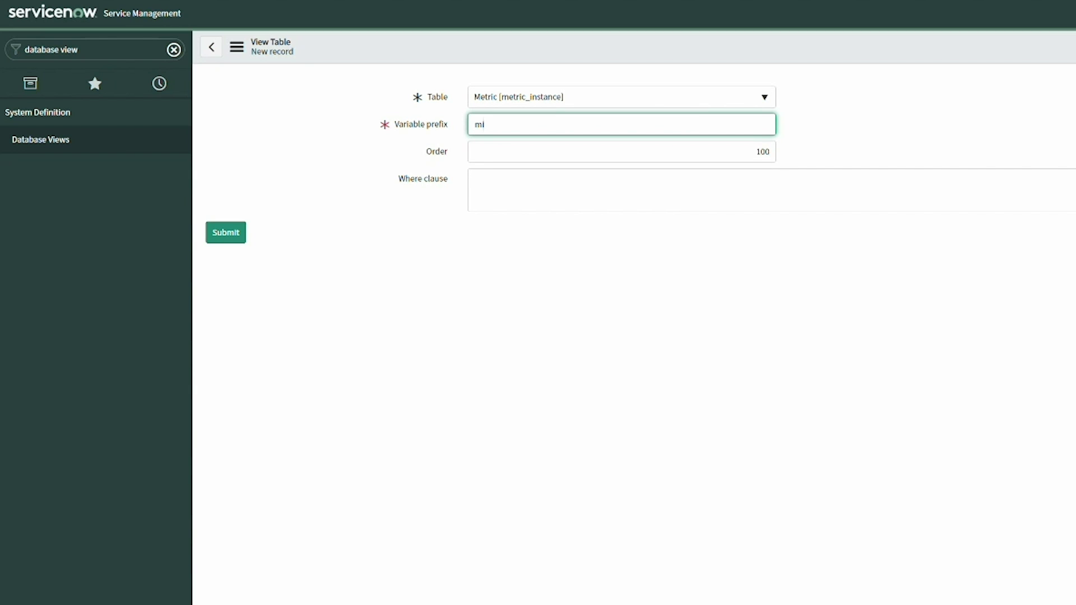
Set the metric instance record's order to 200, enter the where clause mi_definition = md_sys_id, and submit it.
key(Tab)
text(200)
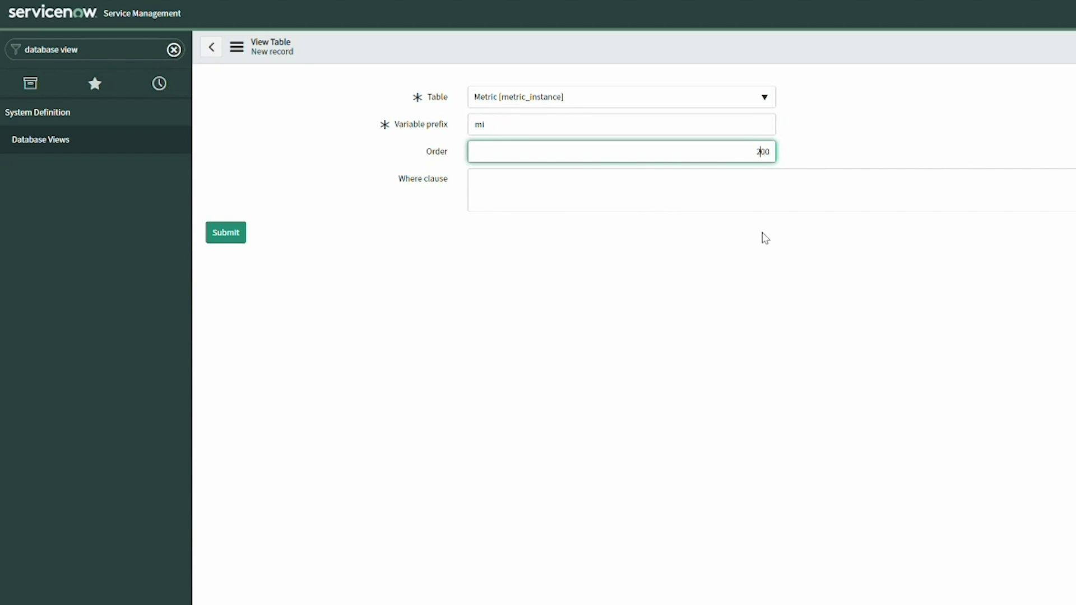
key(Tab)
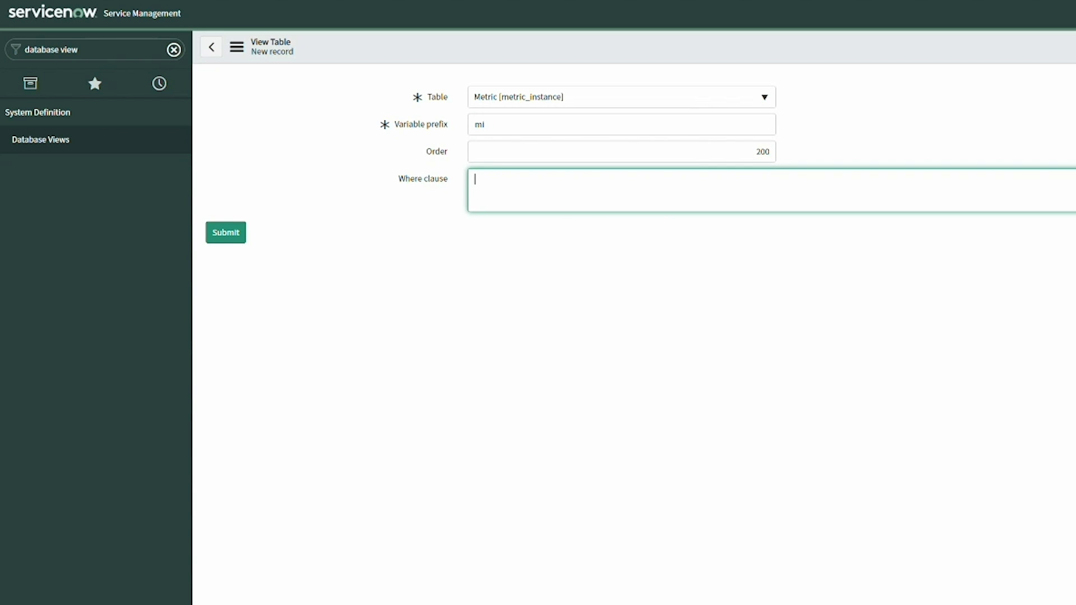
text(mi_definition = md_sys_id)
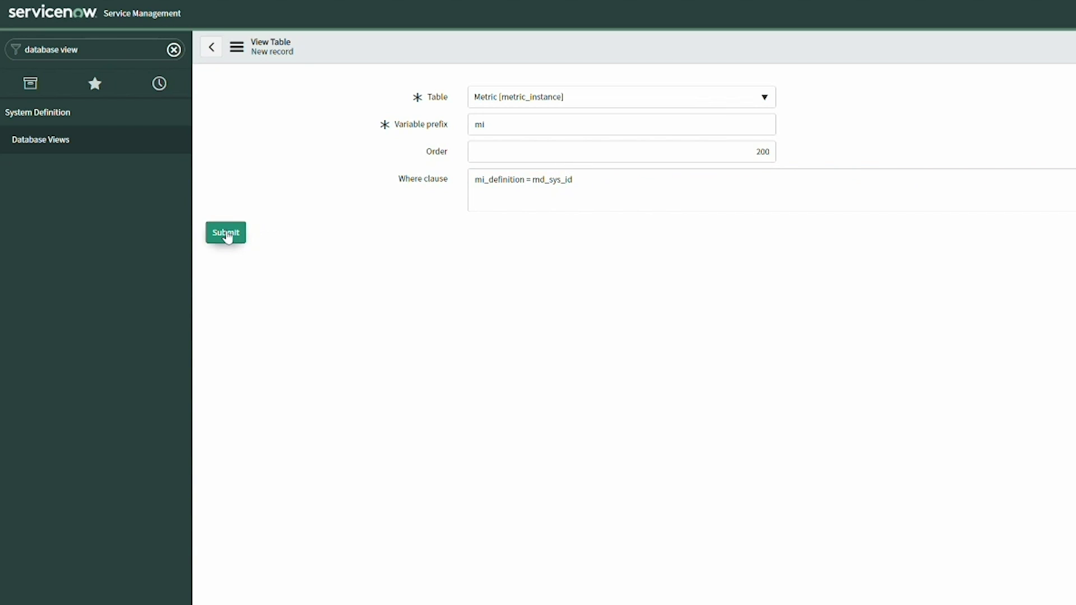
click(227, 236)
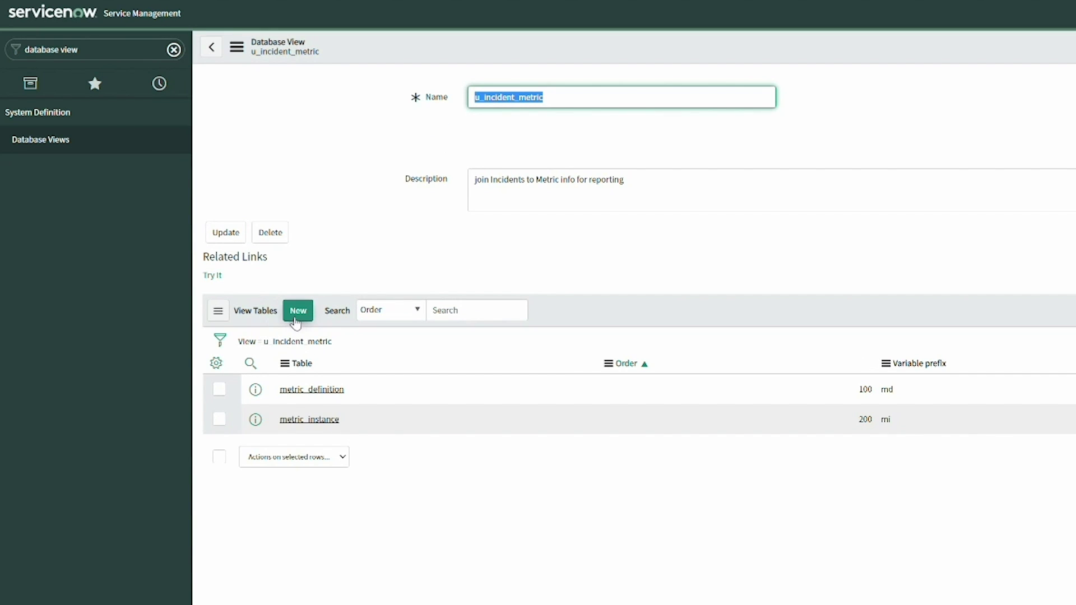
Start another view table record for Incident [incident] with the variable prefix inc.
click(298, 313)
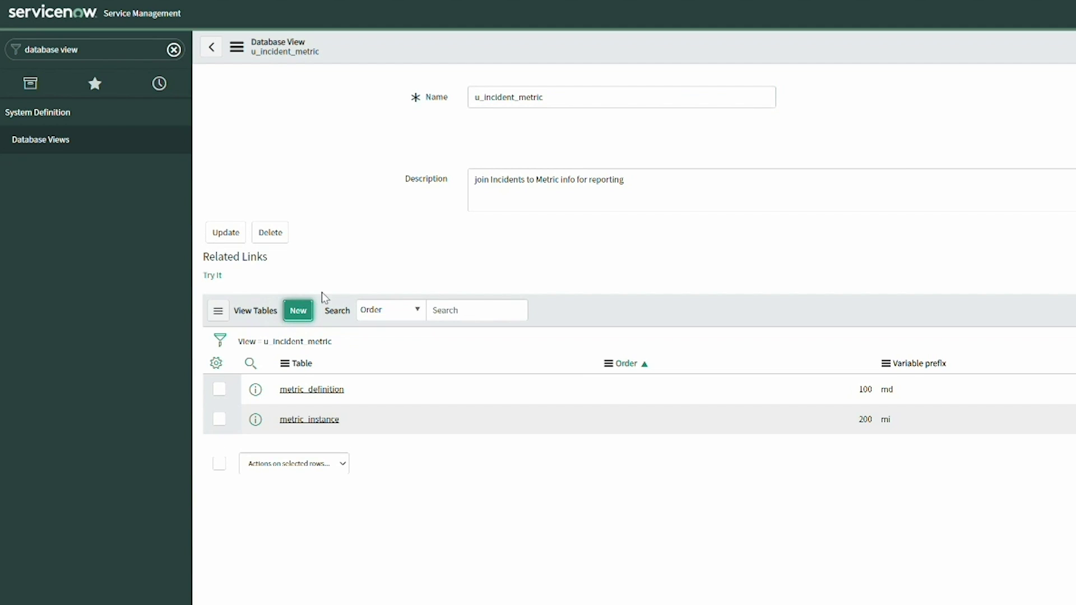
click(516, 99)
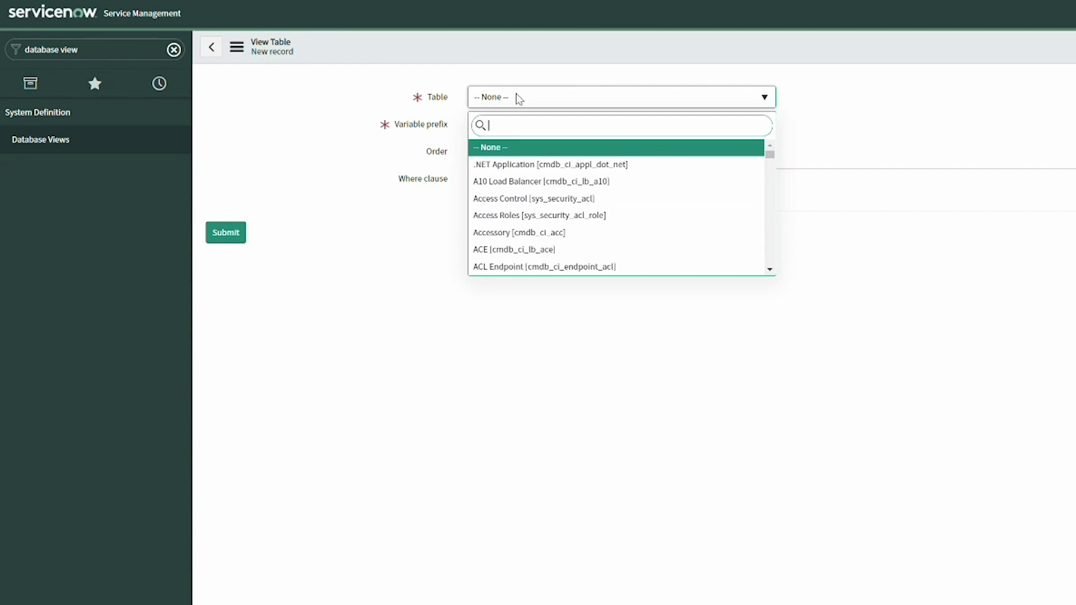
text(incident)
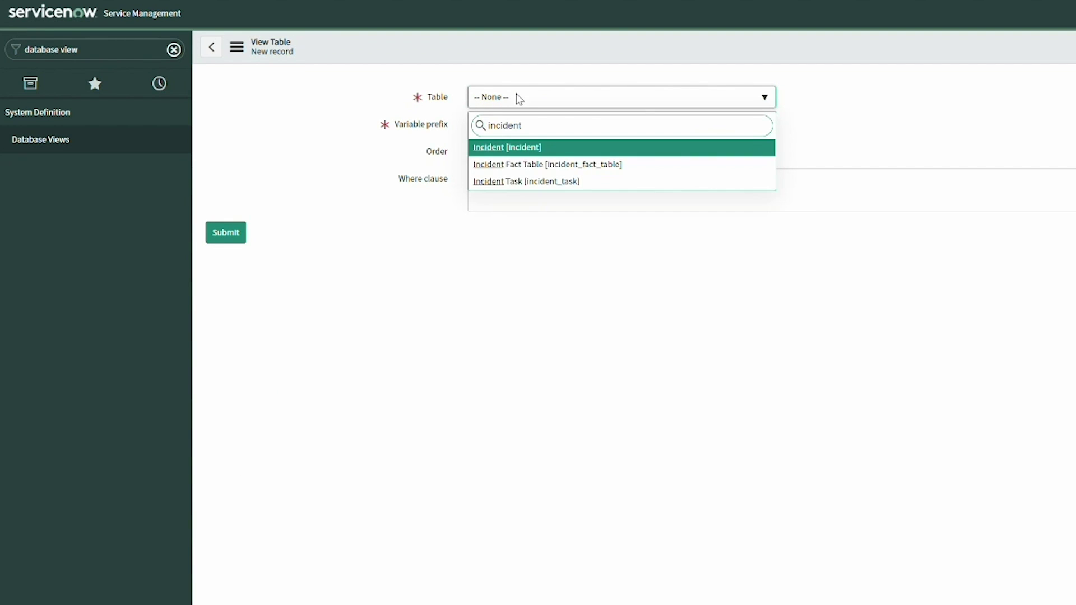
click(566, 148)
click(528, 132)
text(Inc)
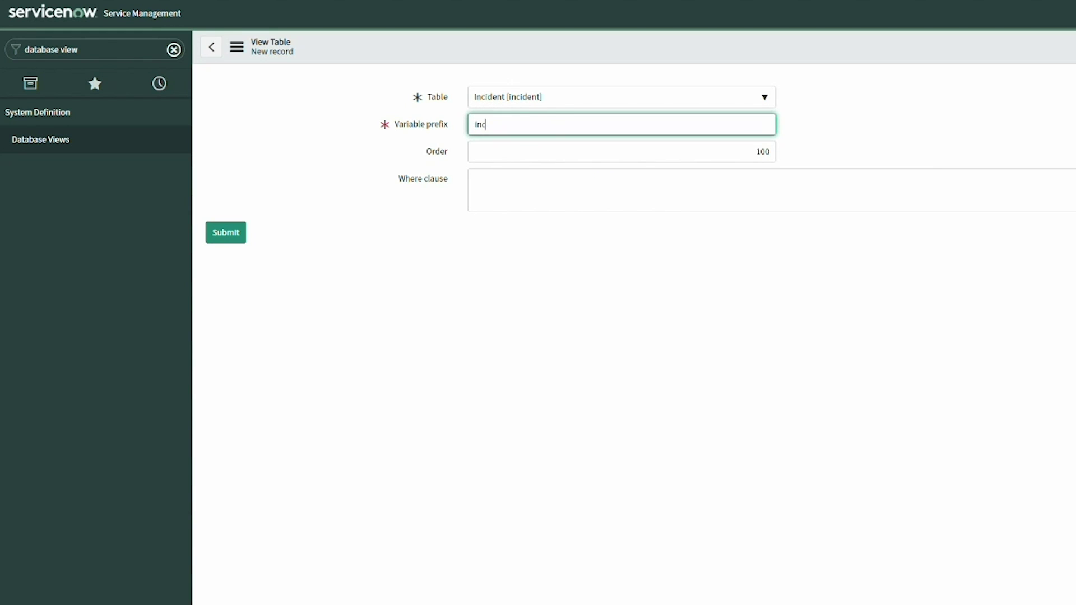
Set the incident record's order to 300, enter the where clause mi_id = inc_sys_id, and submit it.
key(Tab)
text(300)
key(Tab)
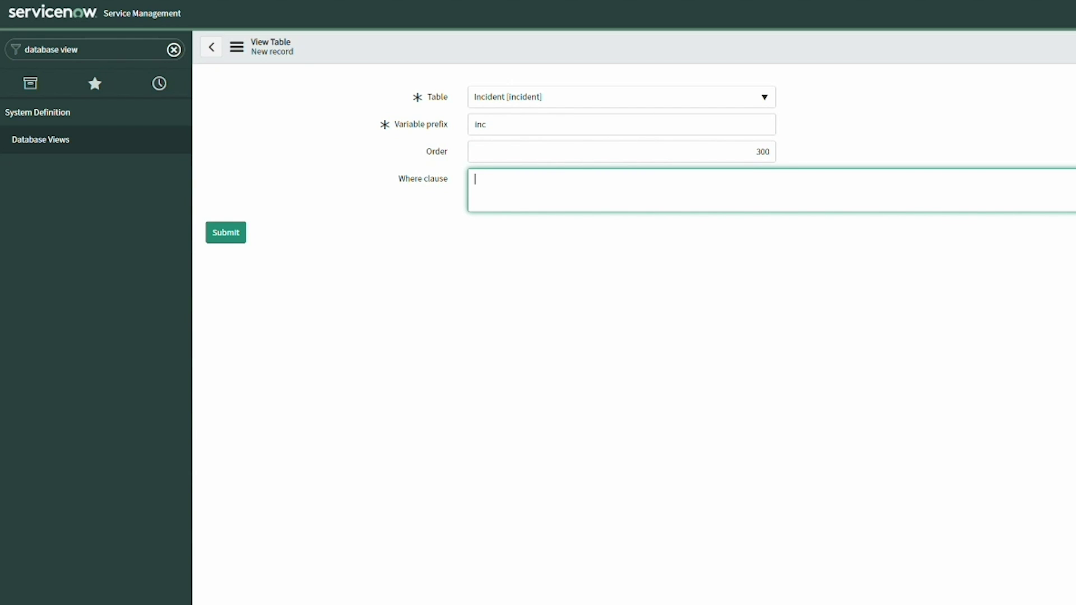
text(mi_id = inc_sys_id)
click(227, 237)
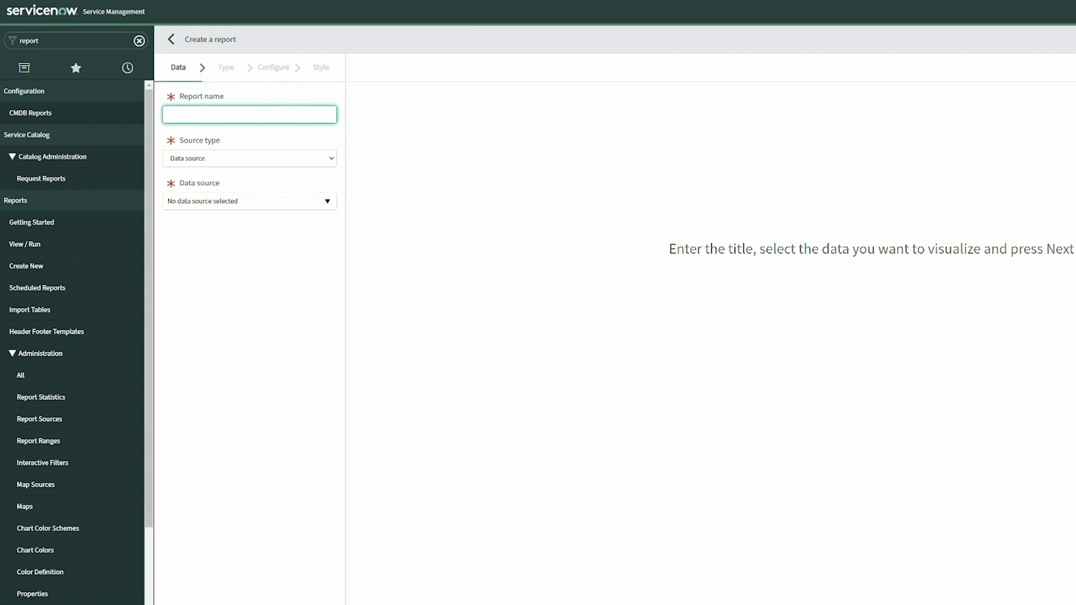
Name the new report "Incidents with longest resolve time" and source it from the table Incident Metric [u_incident_metric].
text(Incidents with longest resolve time)
click(283, 159)
click(268, 175)
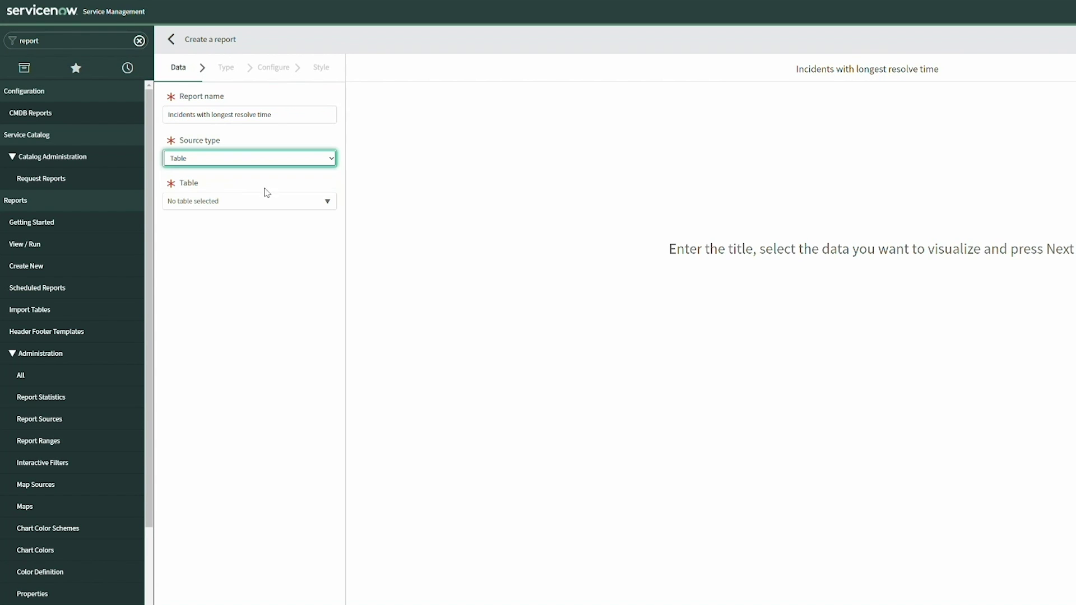
click(265, 201)
text(u_incident)
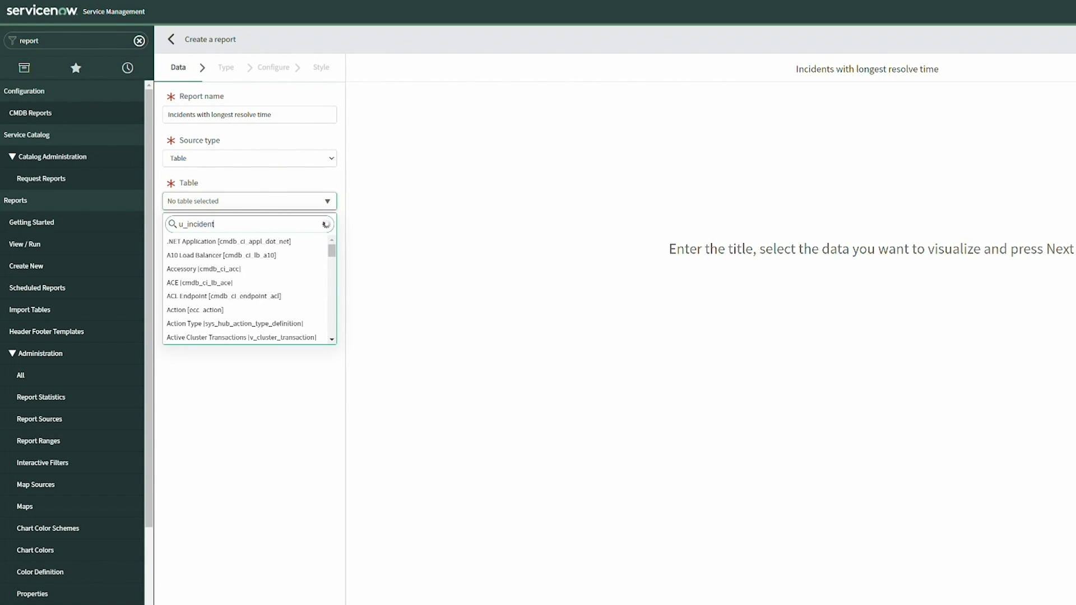
text(_metric)
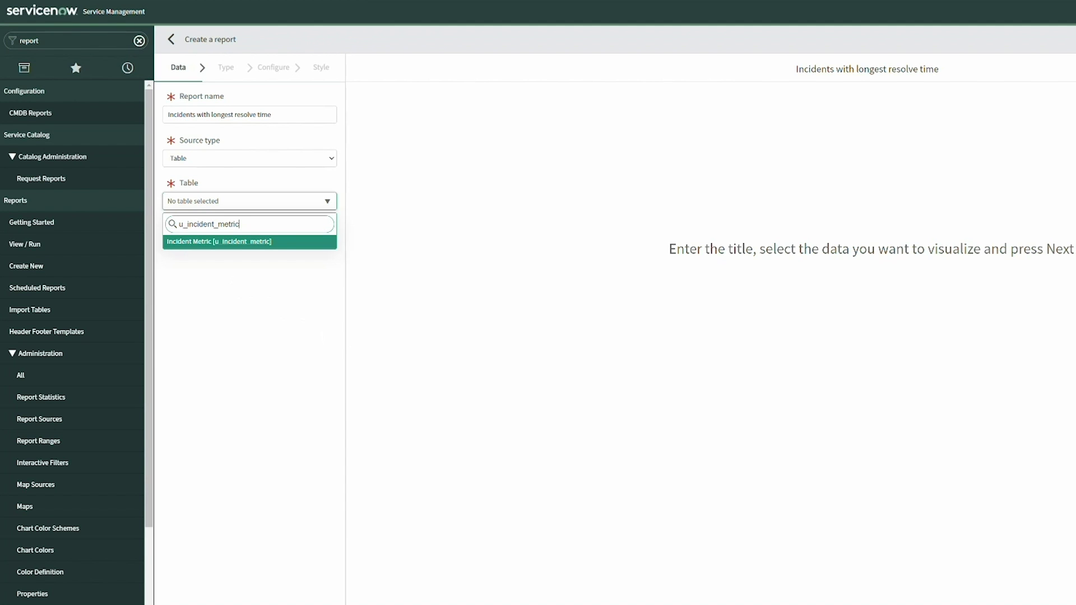
click(251, 242)
click(232, 589)
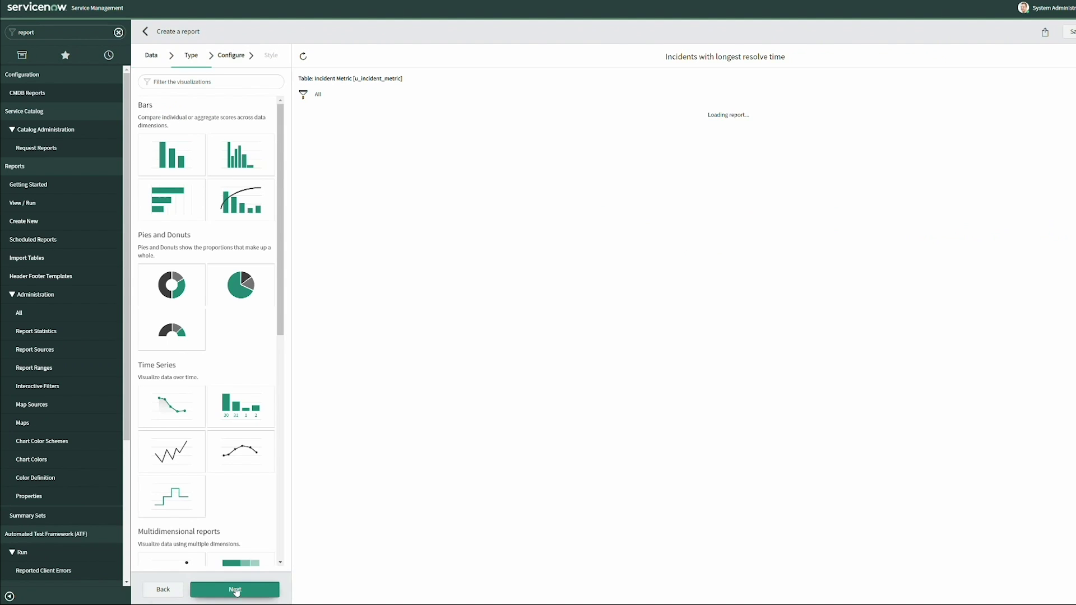
Keep the default bar chart type and group the report by Number (inc_number).
click(246, 589)
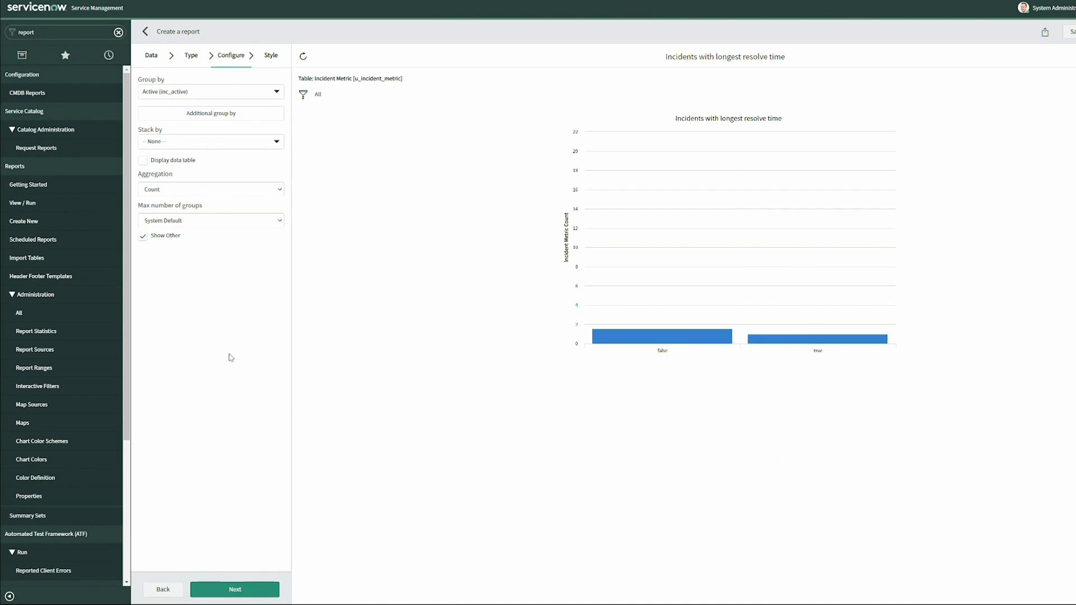
click(191, 92)
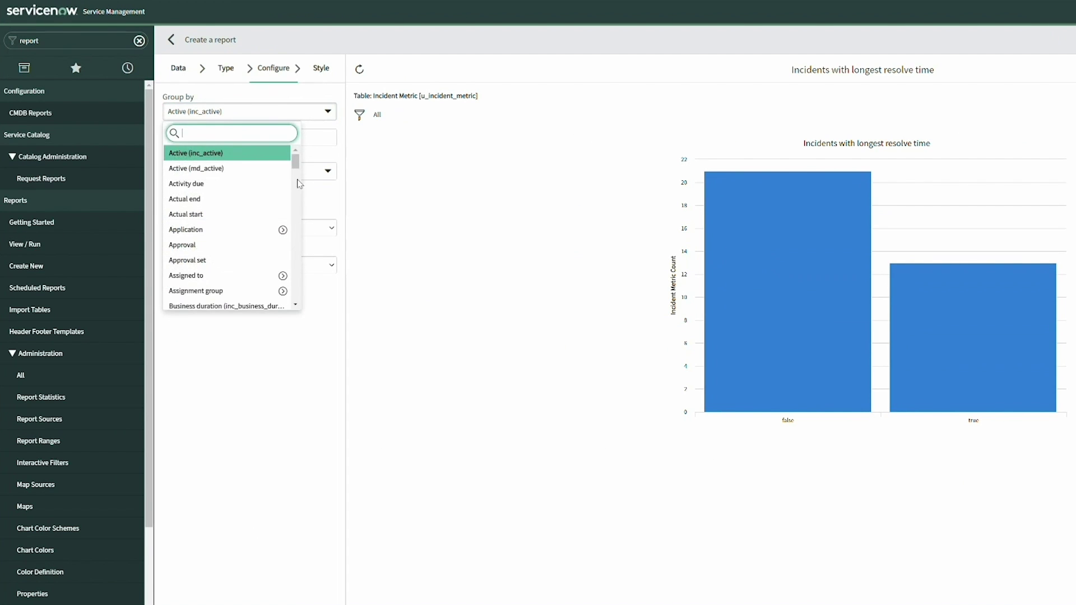
scroll(280, 209, down, 12)
scroll(251, 228, down, 8)
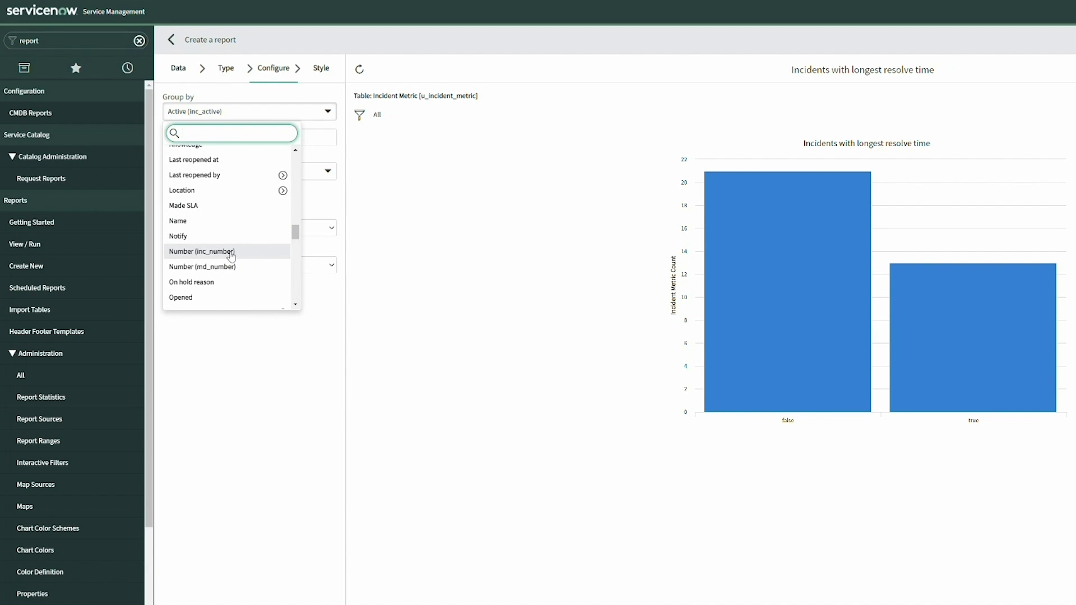
click(231, 252)
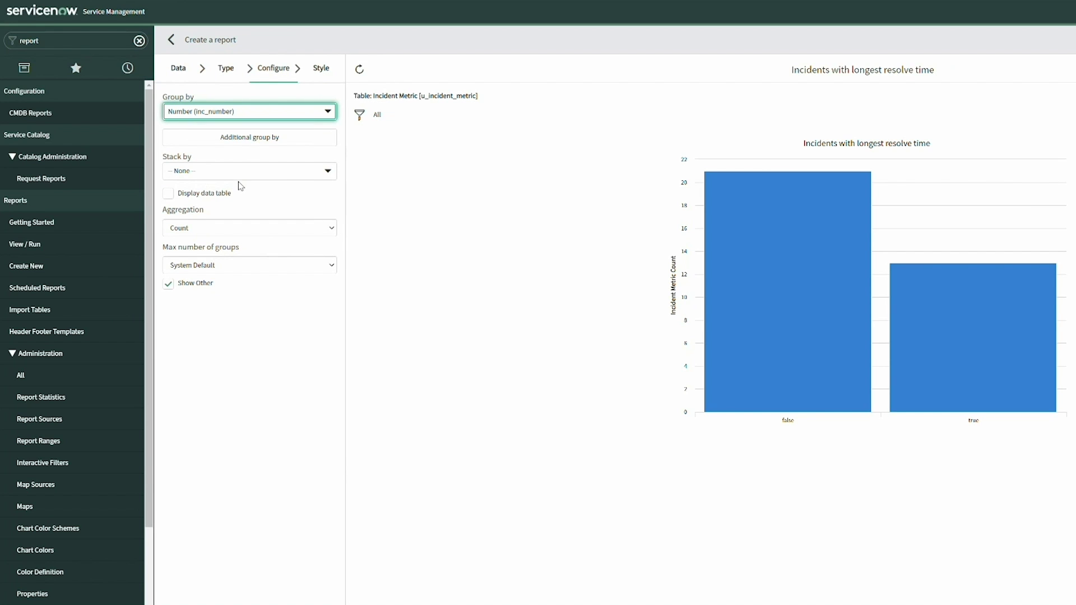
Aggregate the report by the sum of Duration (mi_duration) and proceed to the style settings.
click(235, 226)
click(233, 260)
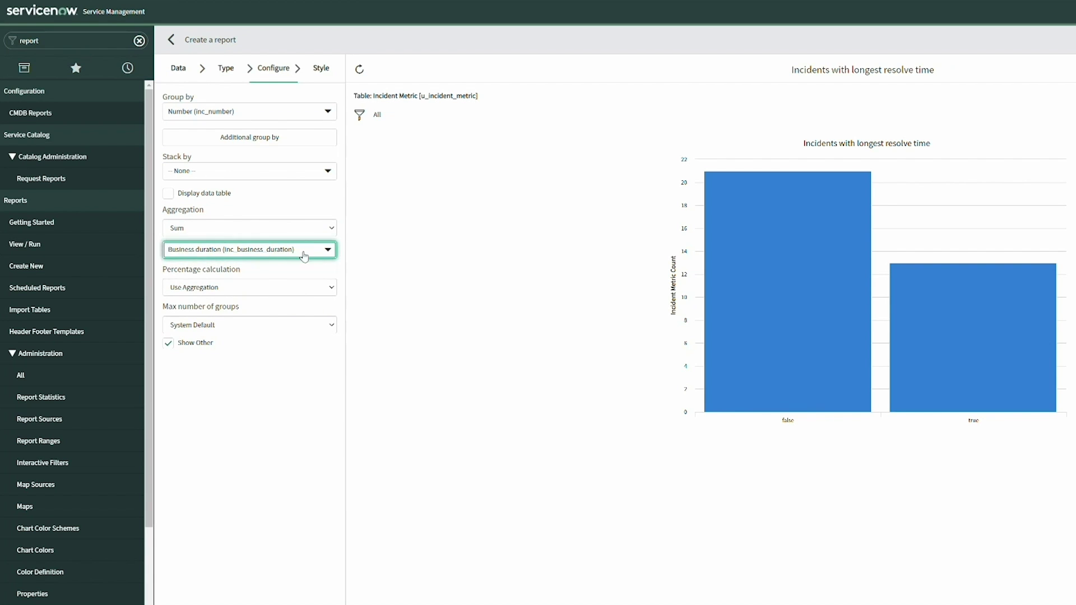
click(271, 255)
scroll(296, 342, down, 3)
scroll(296, 345, down, 2)
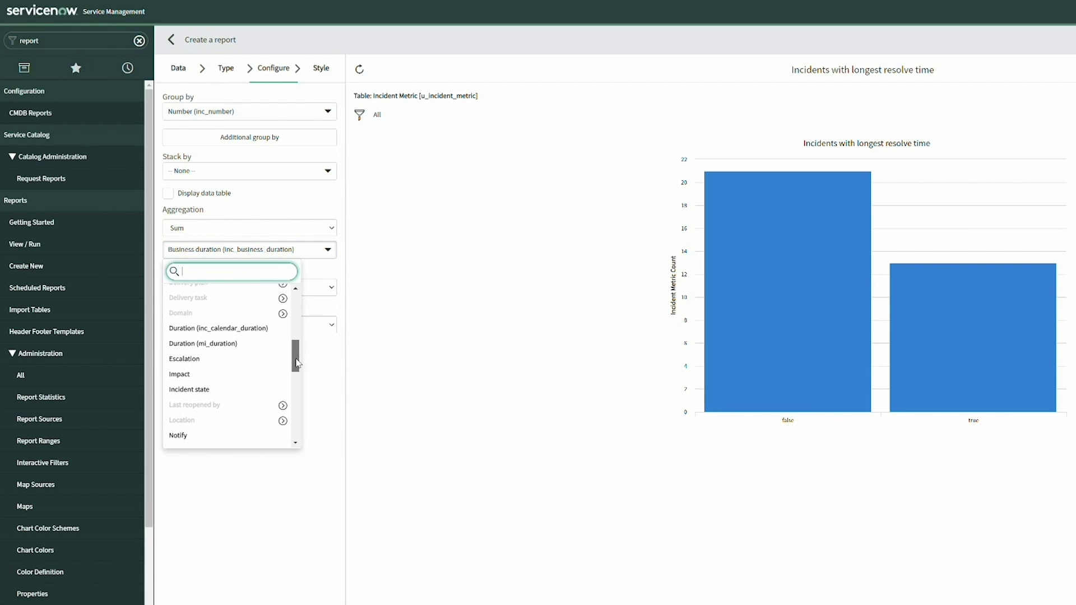
click(245, 349)
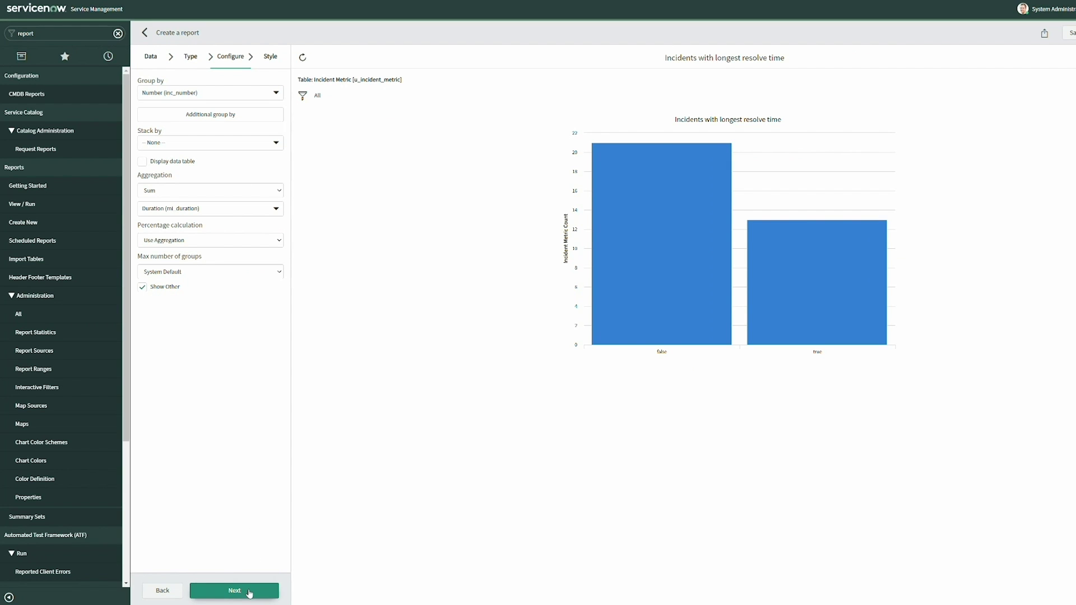
click(250, 591)
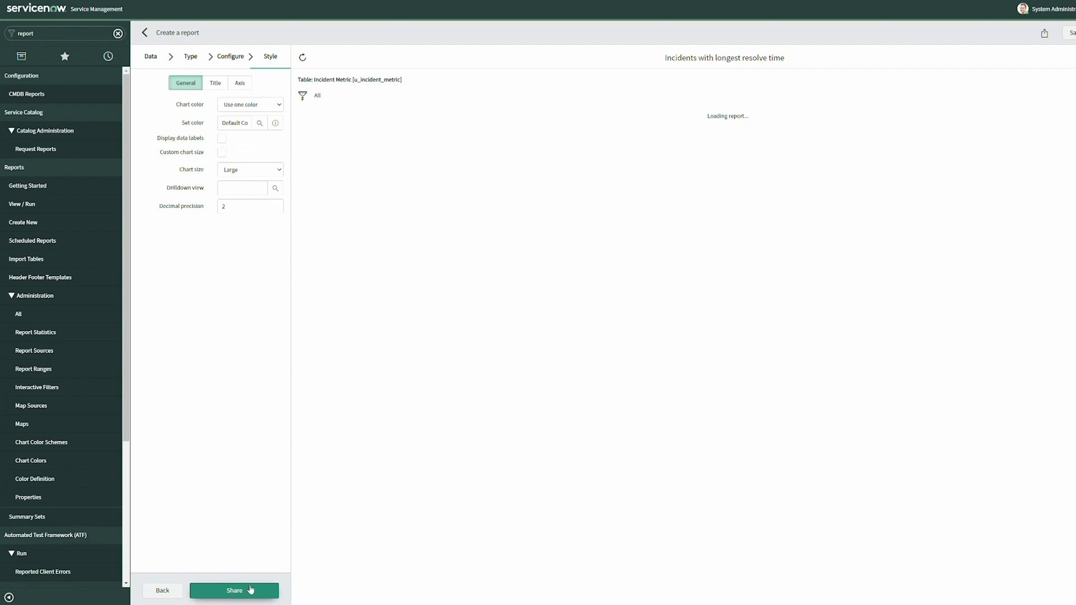
Open the report's condition builder and look through the fields available for a condition.
click(359, 115)
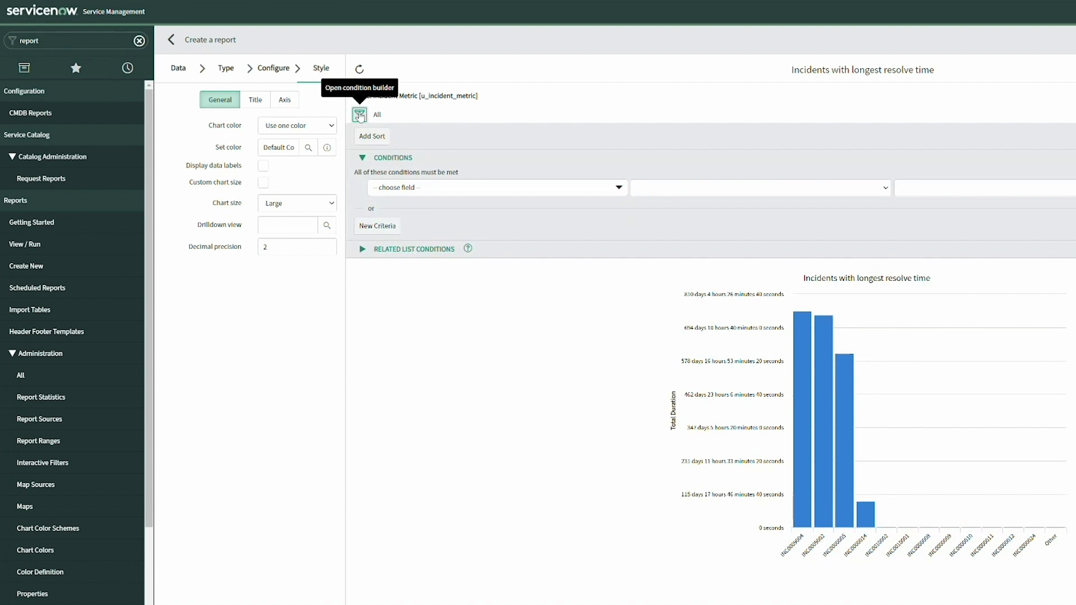
click(521, 192)
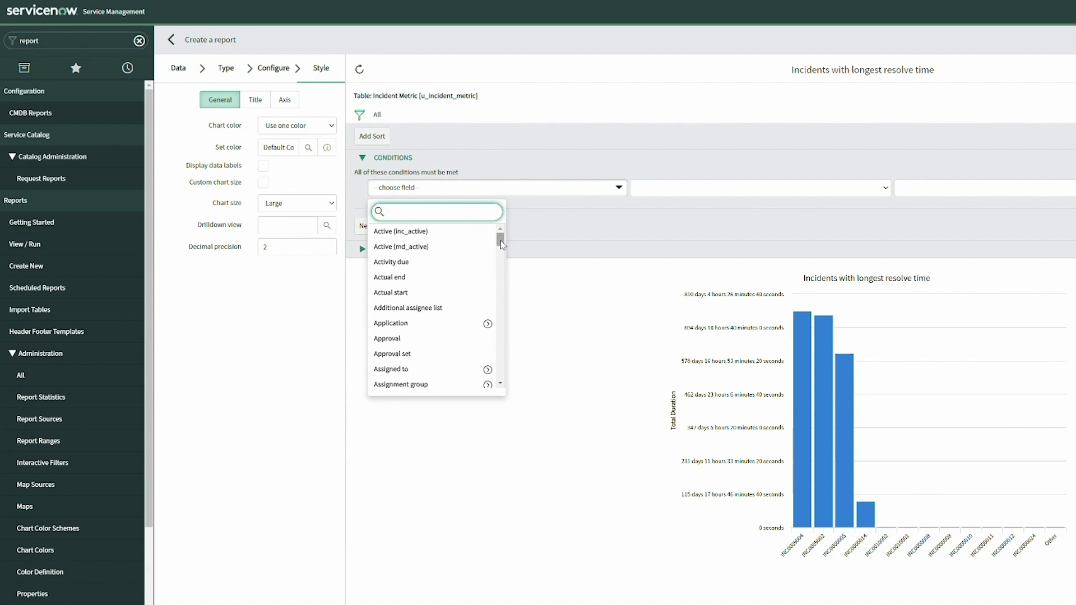
scroll(501, 243, down, 3)
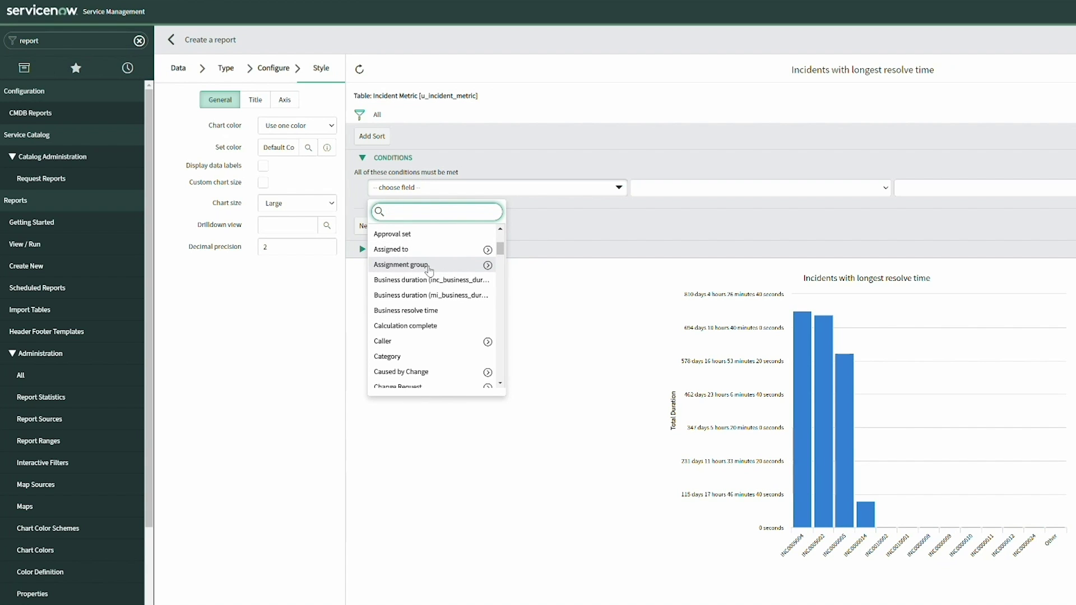
drag(500, 250, 501, 266)
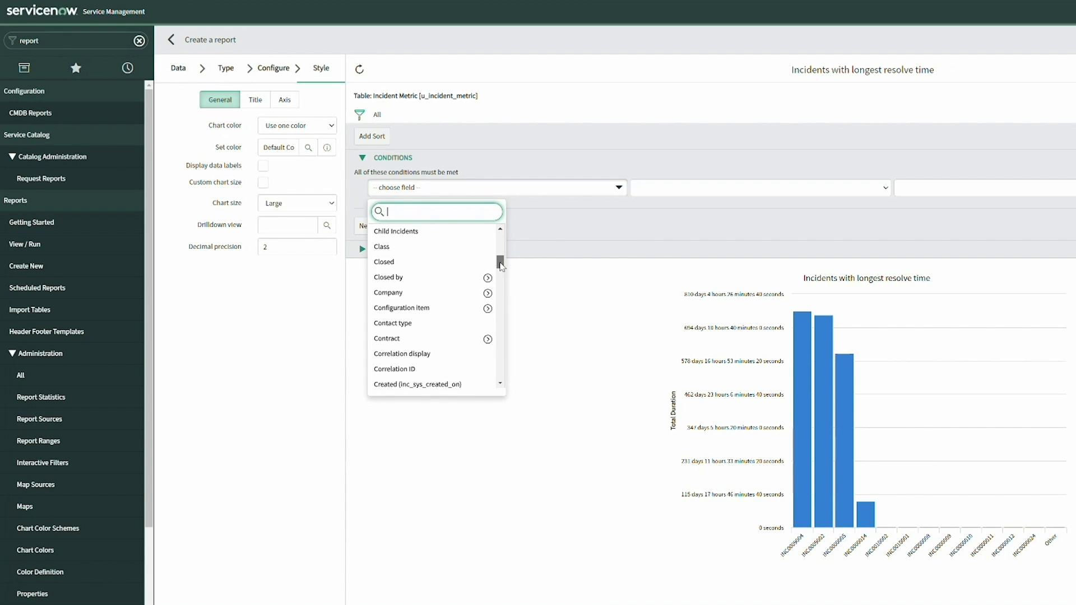
scroll(500, 265, down, 2)
click(532, 302)
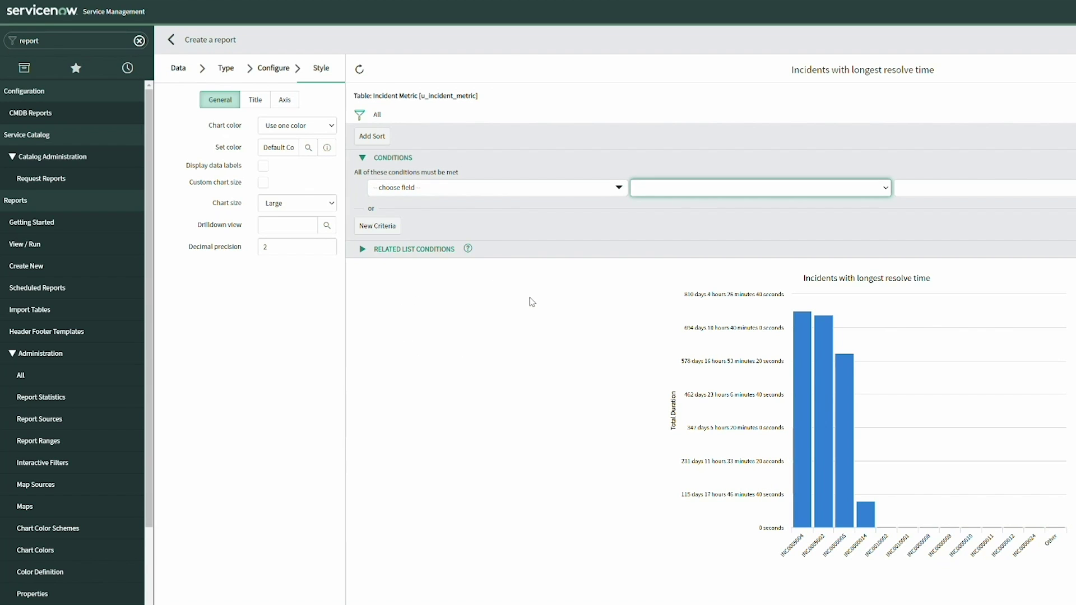